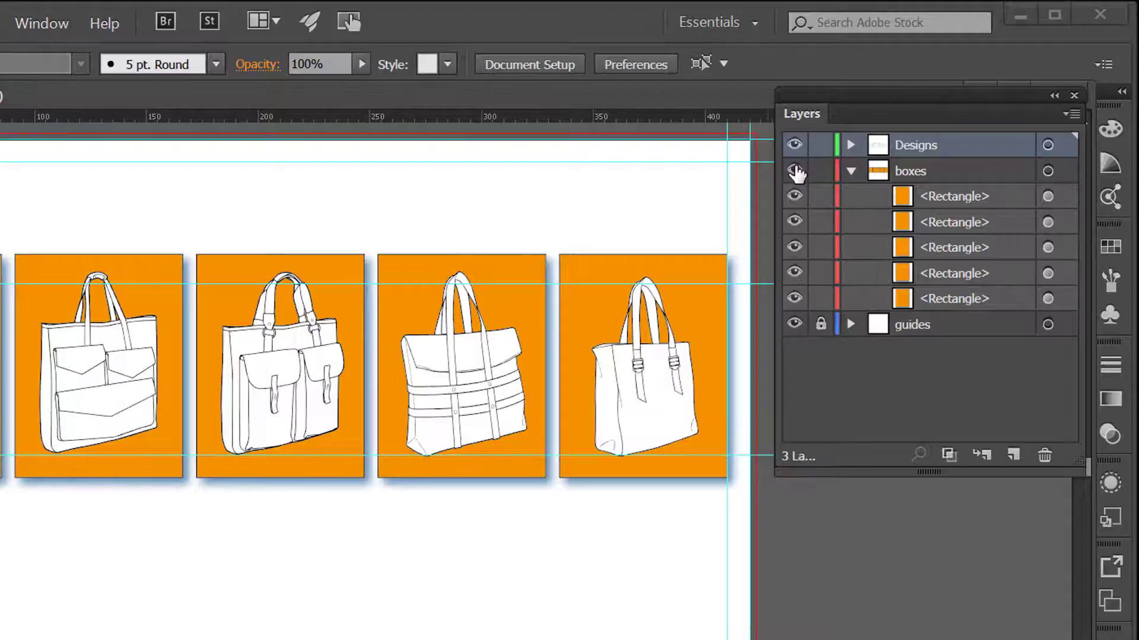
# Hide the boxes and Designs layers, and create a new layer named Title.
pyautogui.click(795, 172)
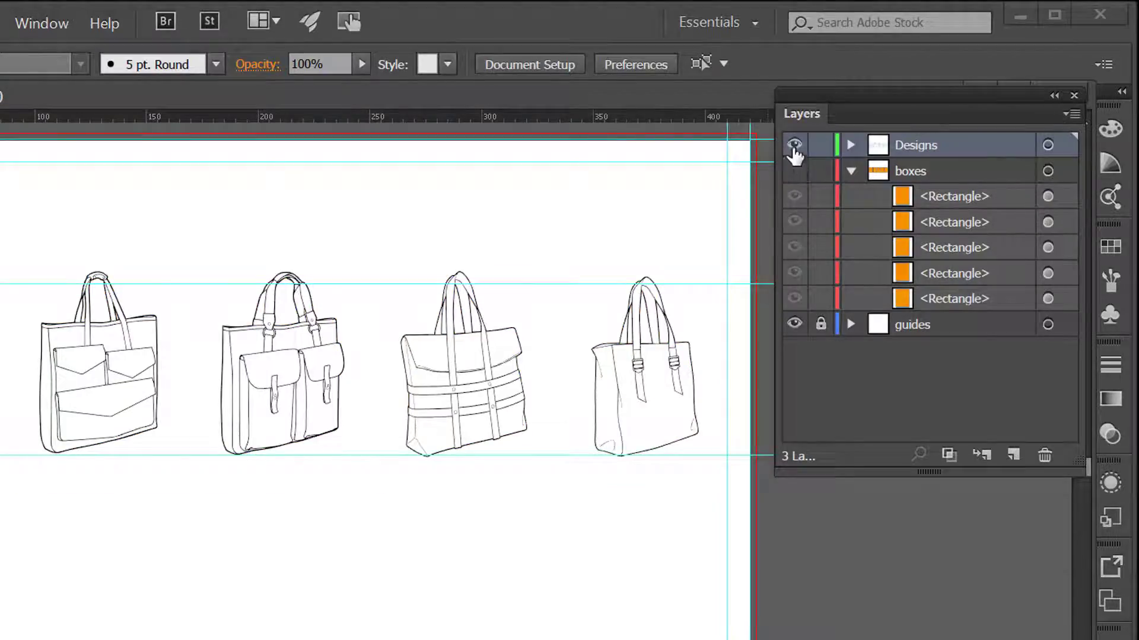
pyautogui.click(794, 147)
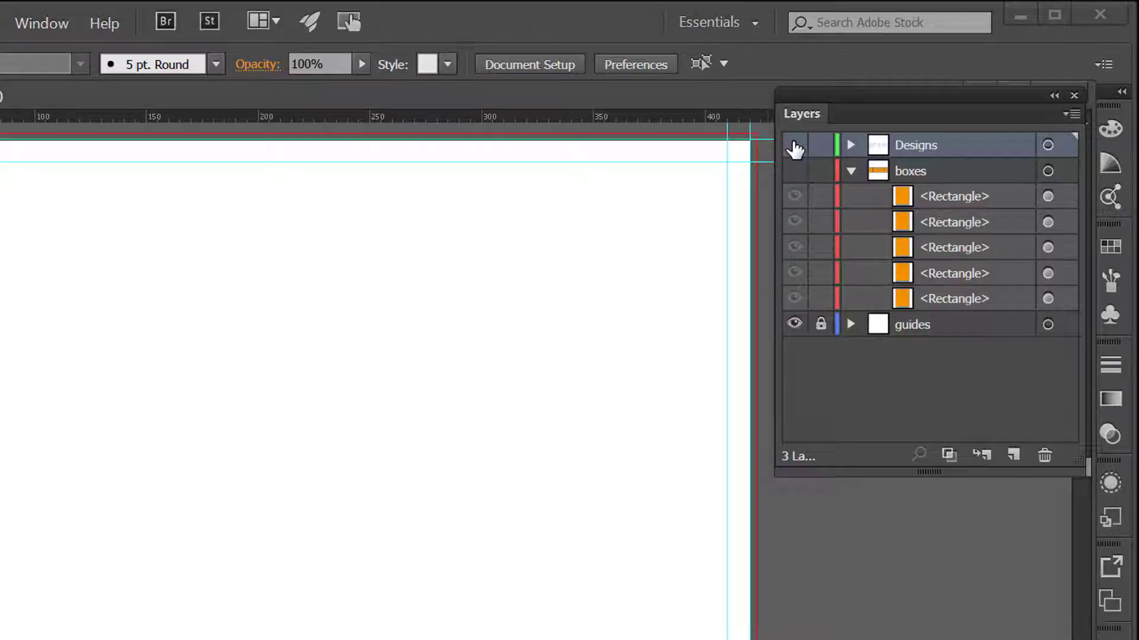
pyautogui.click(1013, 456)
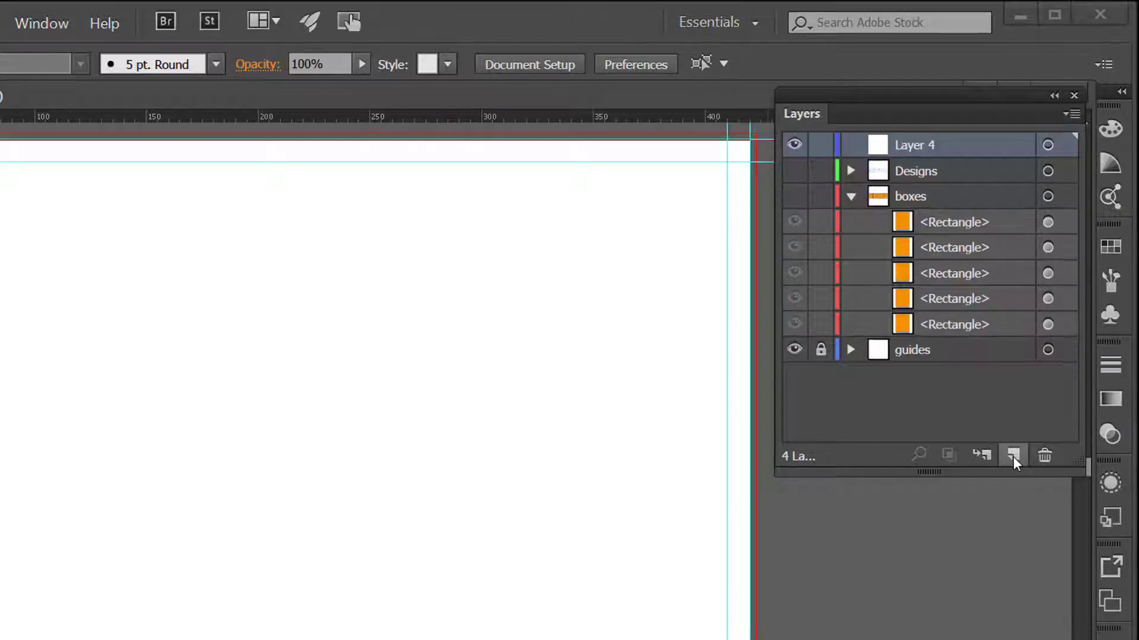
pyautogui.doubleClick(931, 148)
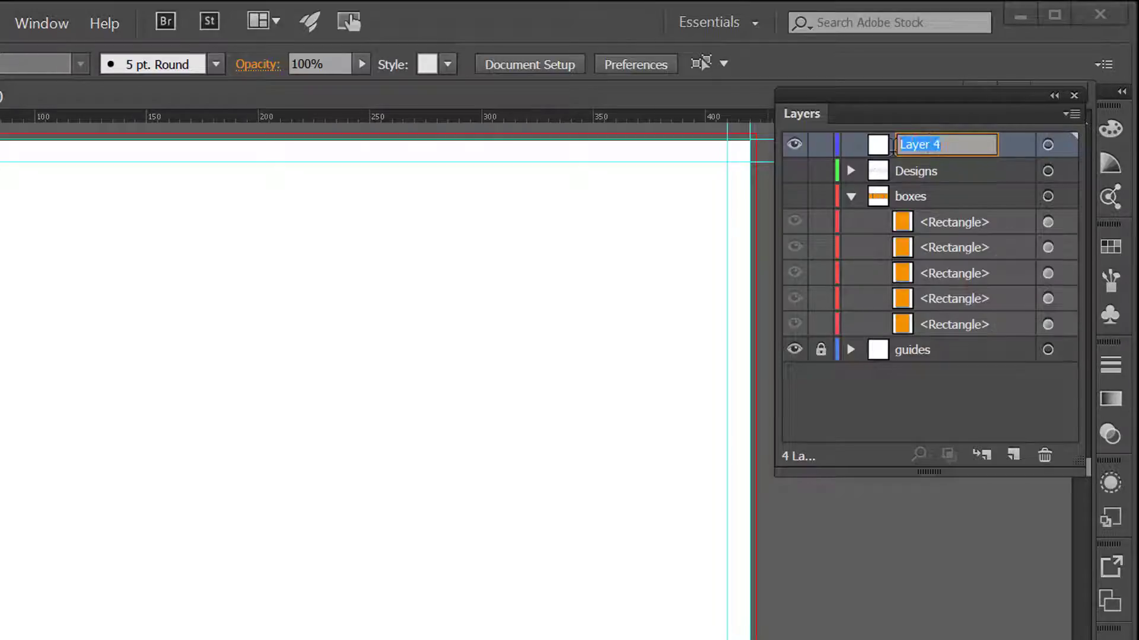
pyautogui.write('T')
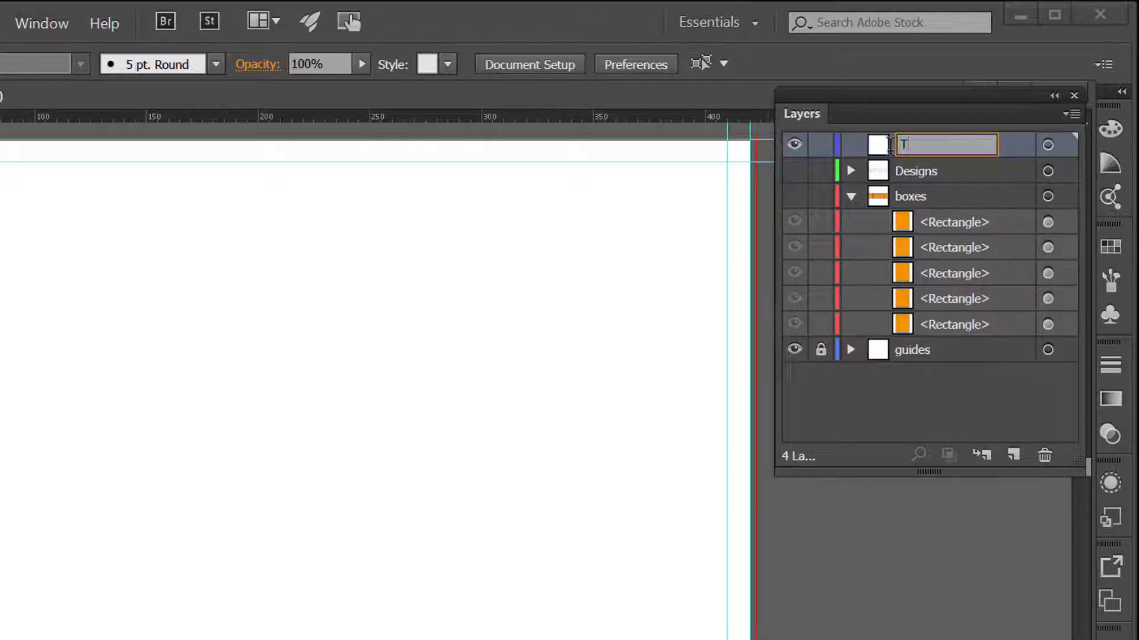
pyautogui.write('itle')
pyautogui.click(763, 300)
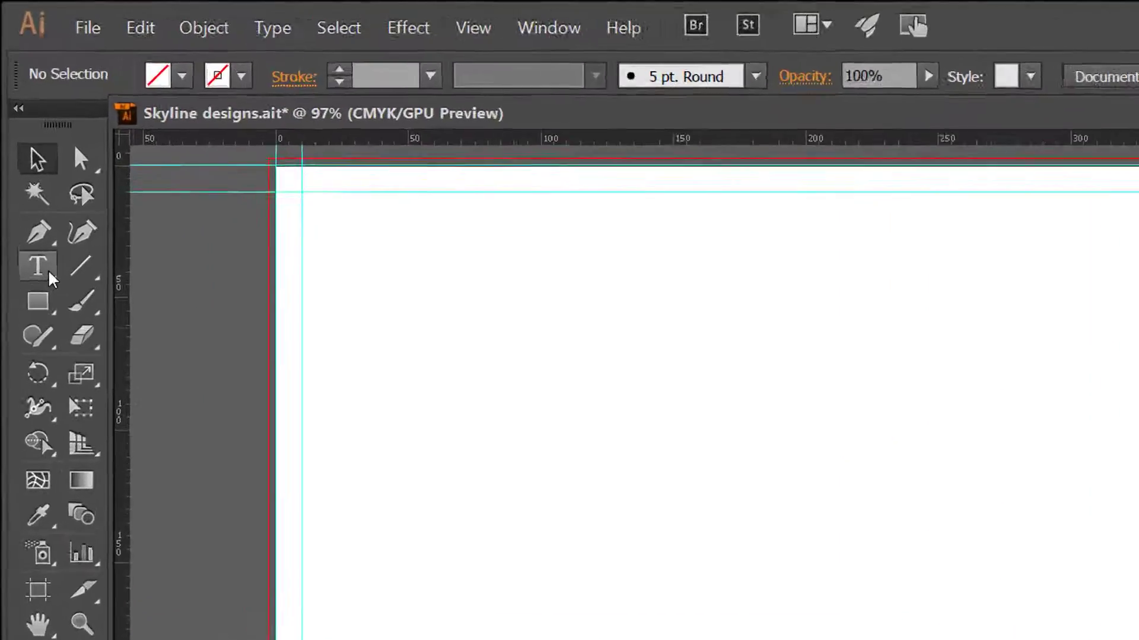
# Add the point text "SKYLINE DESIGNS 2021" at the upper-left margin guides of the artboard with the Type tool.
pyautogui.click(50, 273)
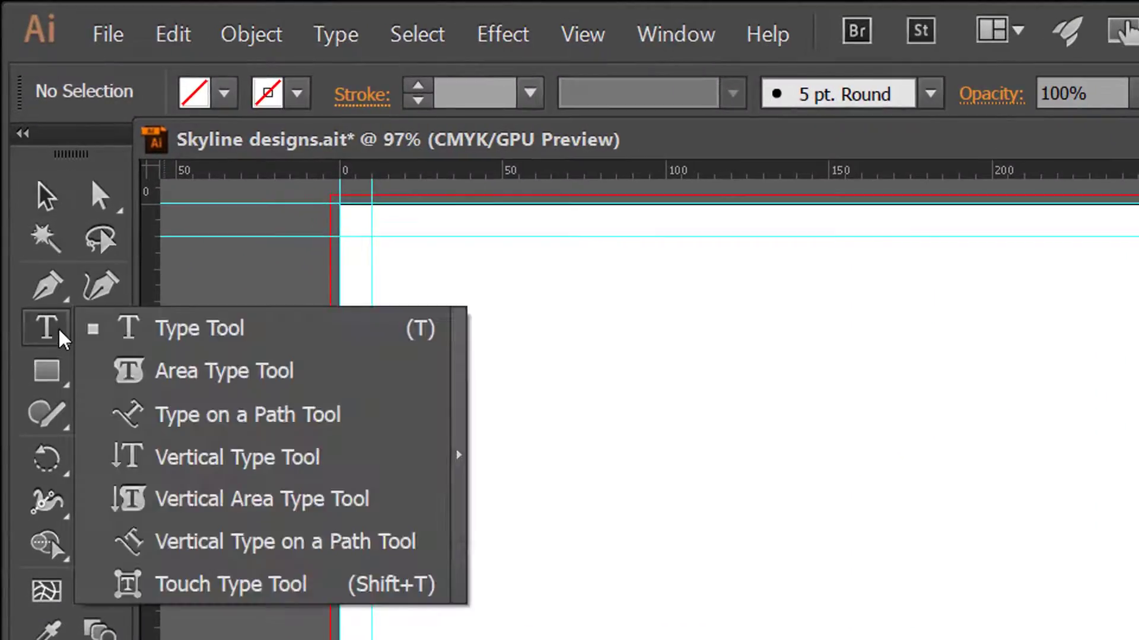
pyautogui.click(225, 332)
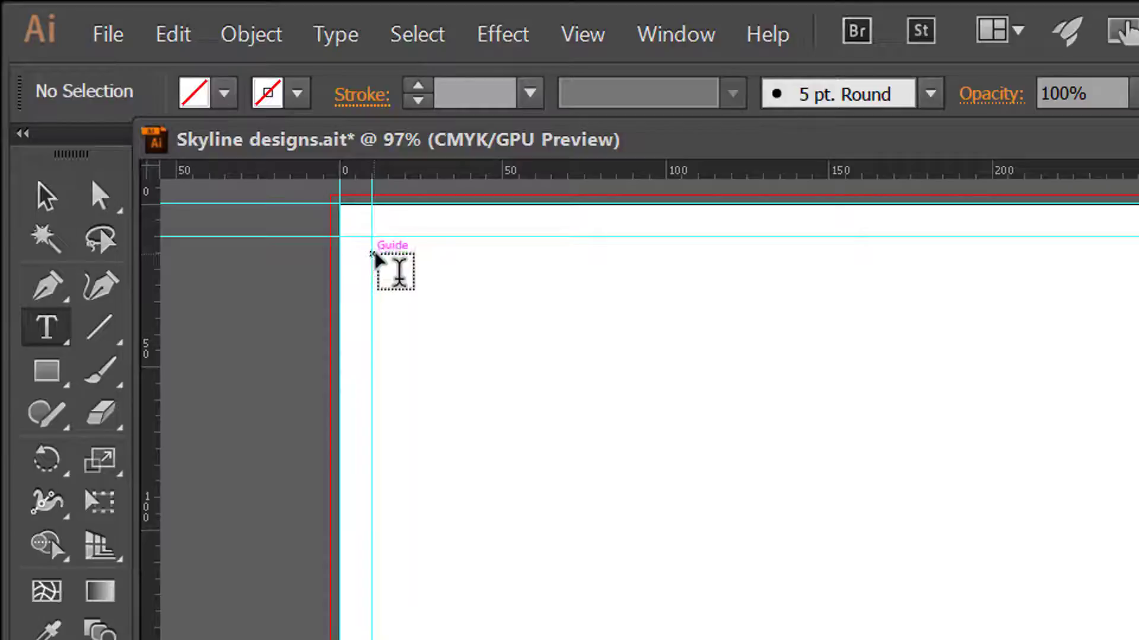
pyautogui.click(398, 271)
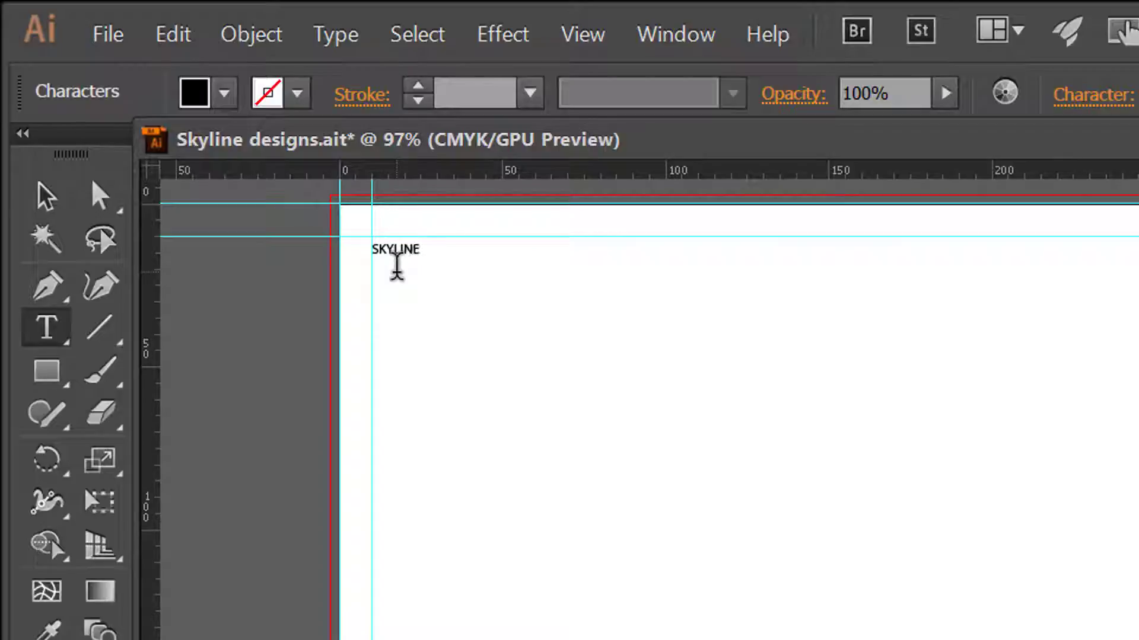
pyautogui.write('SKYLINE DESIGNS 2021')
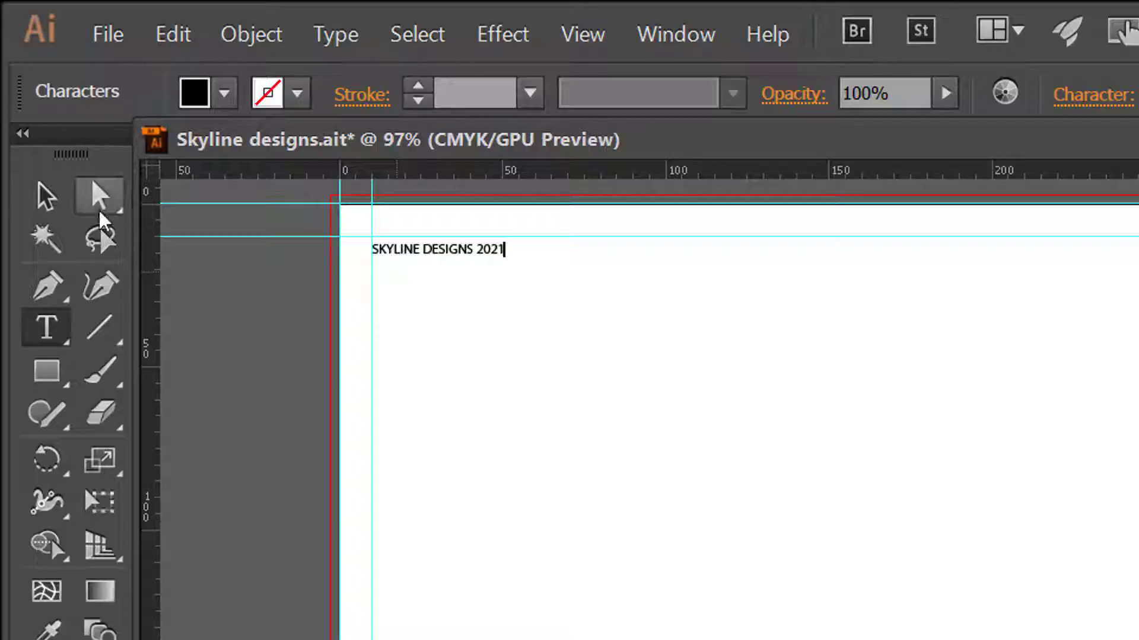
# Scale the title text proportionally to about 106 pt so it spans most of the artboard's width.
pyautogui.click(46, 198)
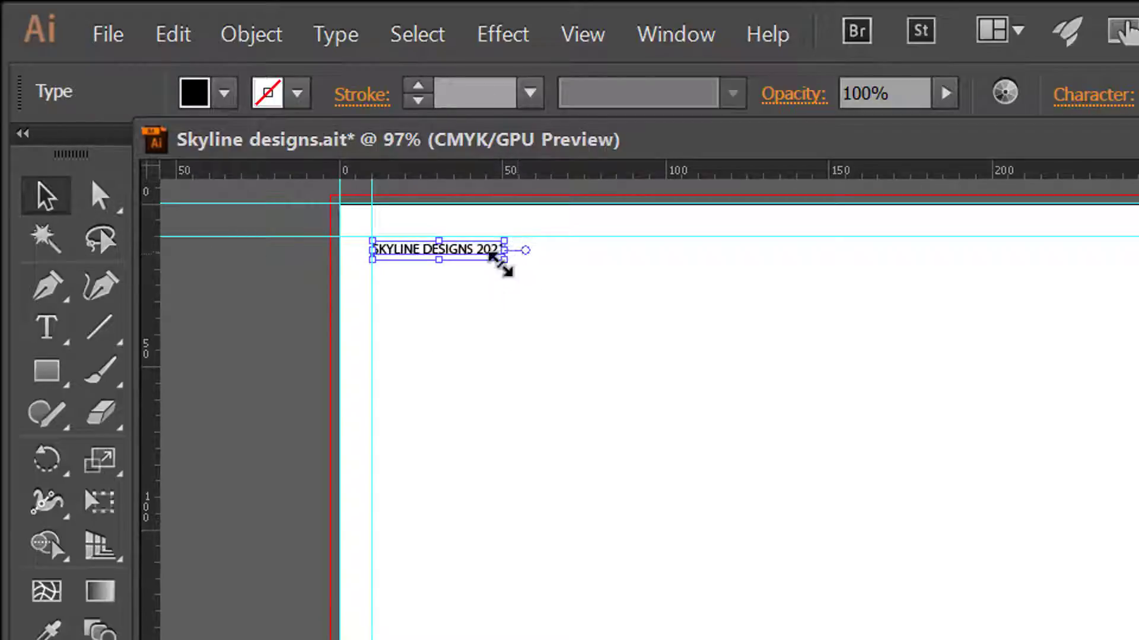
pyautogui.press('shift')
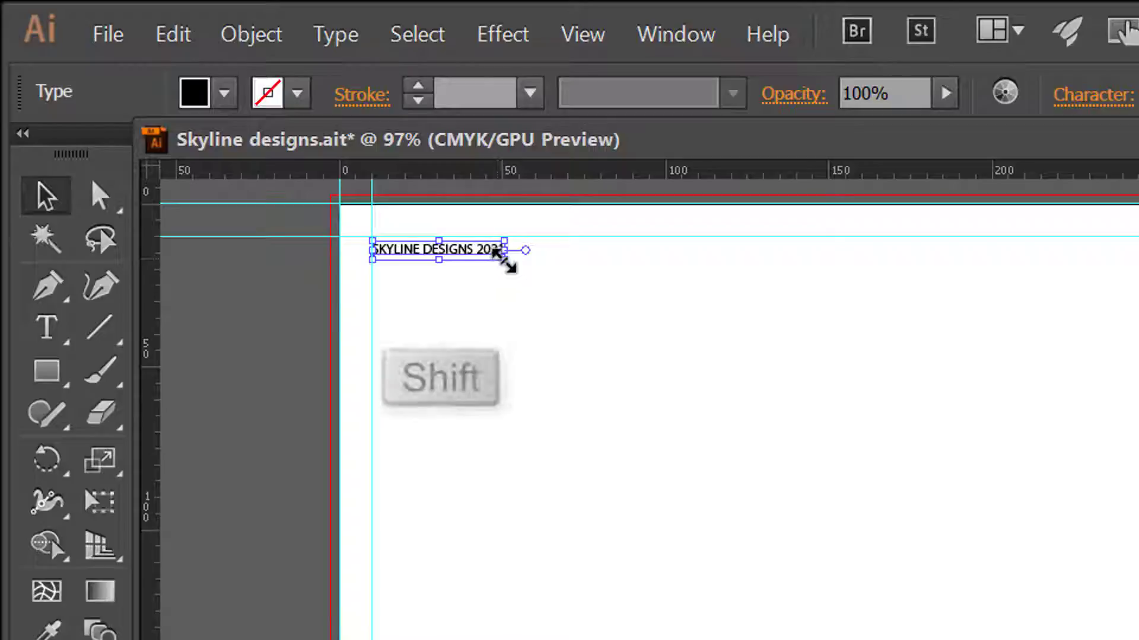
pyautogui.moveTo(504, 260); pyautogui.dragTo(1138, 460)
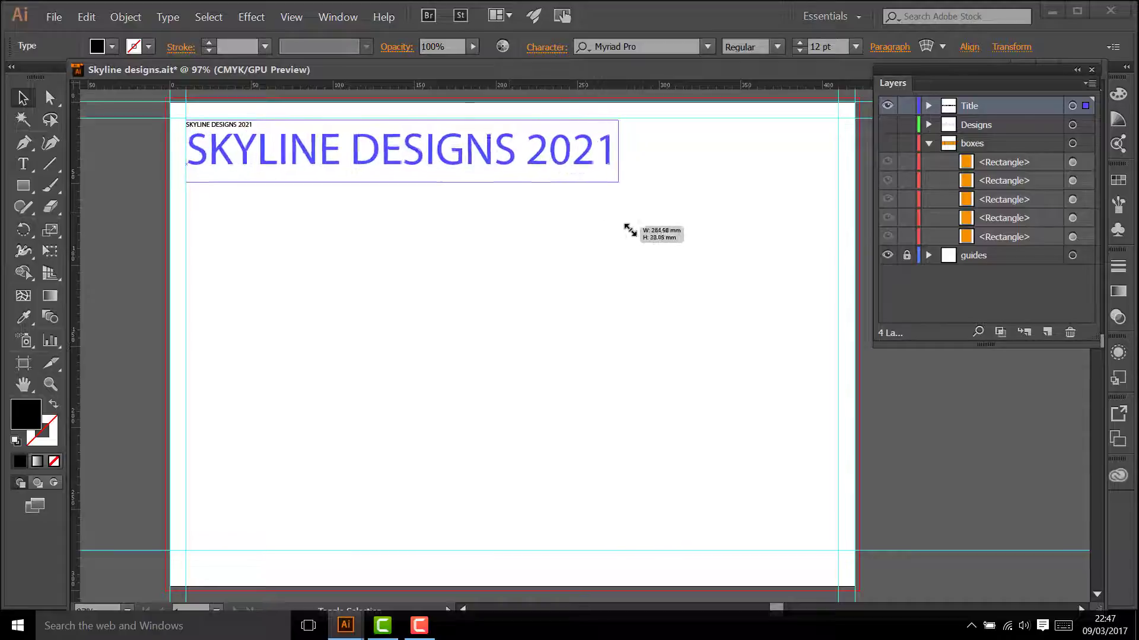
pyautogui.moveTo(629, 230); pyautogui.dragTo(767, 244)
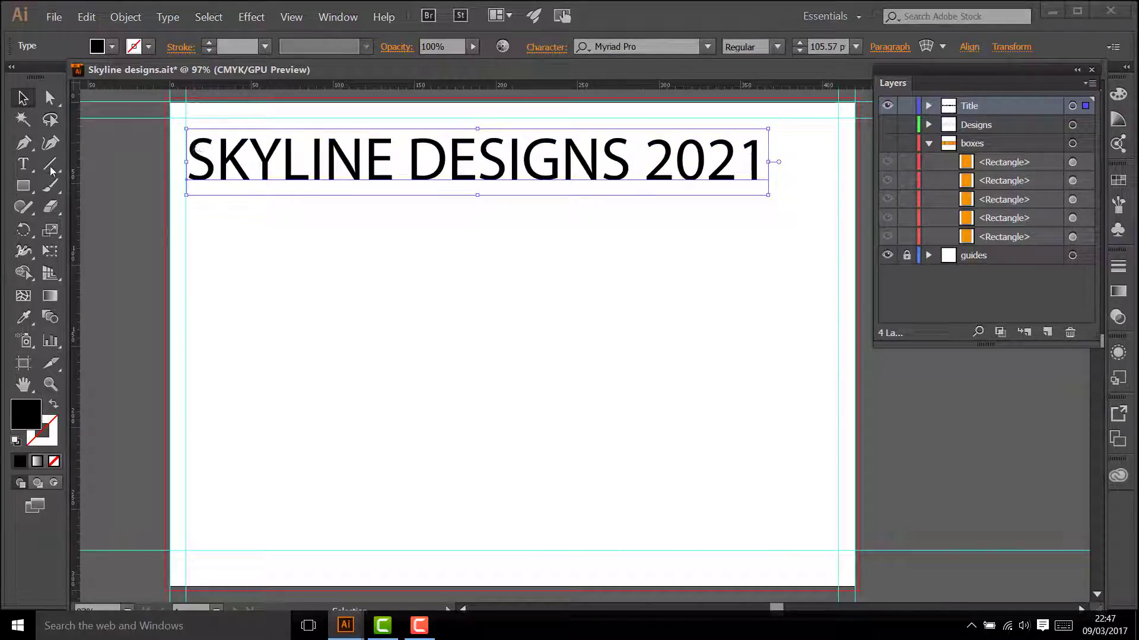
# Change the font style of the whole title text to Bold.
pyautogui.press('t')
pyautogui.moveTo(191, 153); pyautogui.dragTo(791, 183)
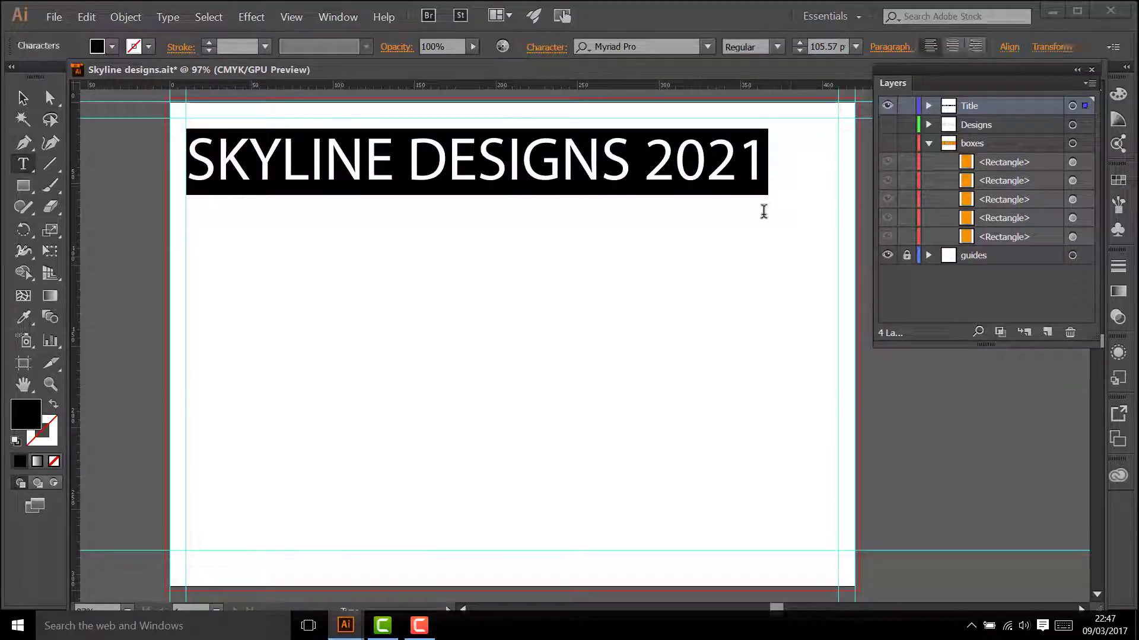
pyautogui.click(778, 47)
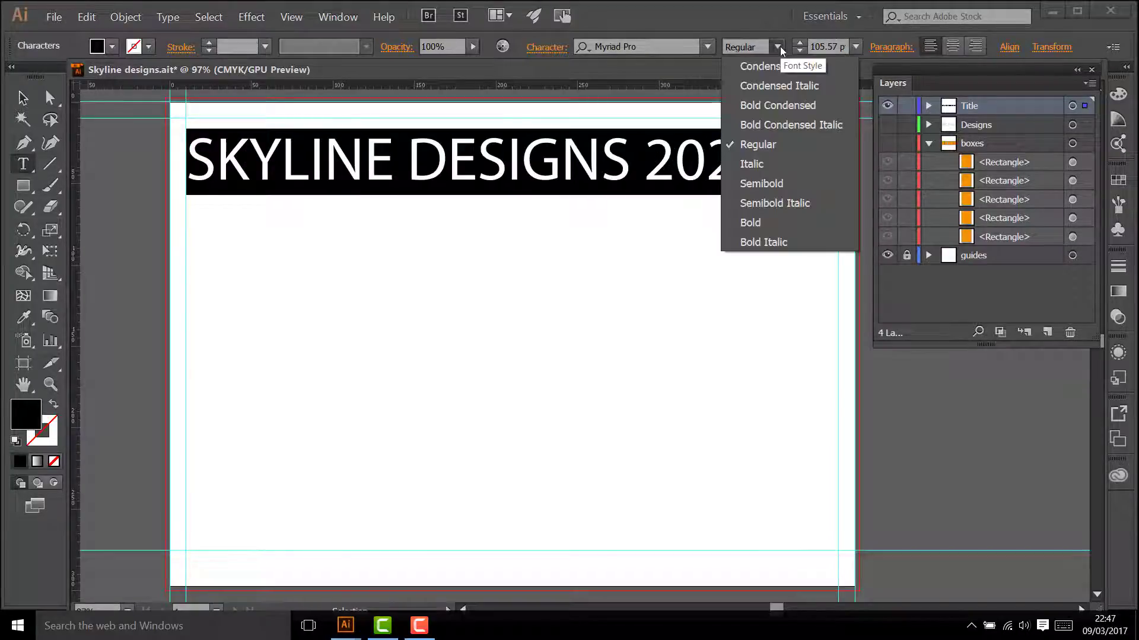
pyautogui.click(759, 224)
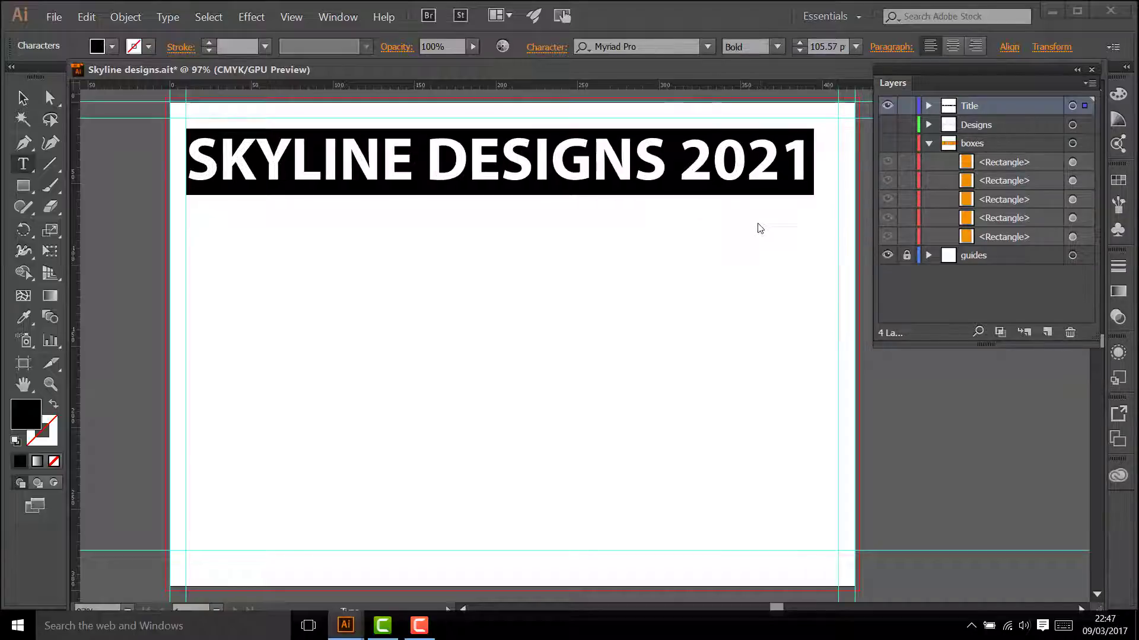
pyautogui.click(666, 235)
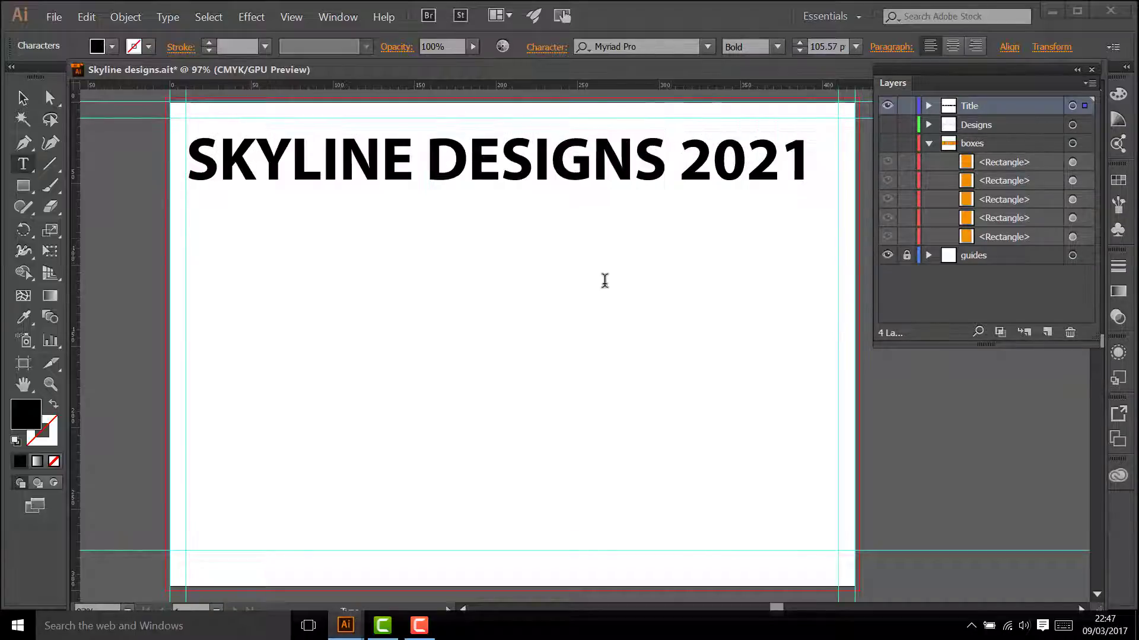
# Place the Mental Flooring image as a linked file at the artboard's upper-left margin guide intersection.
pyautogui.click(55, 17)
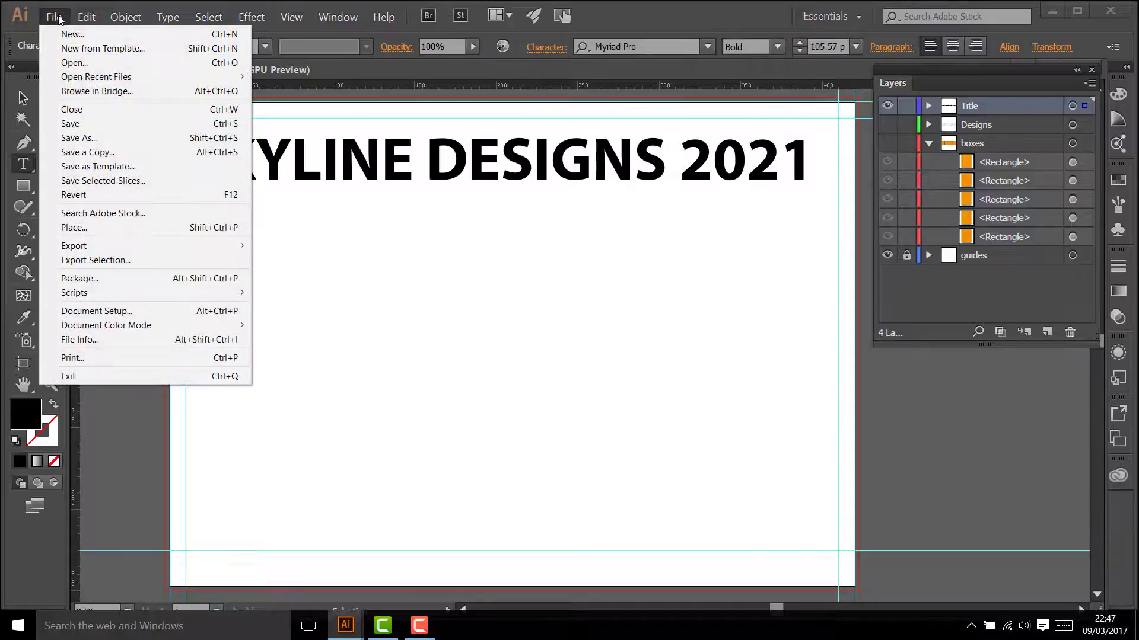
pyautogui.click(84, 226)
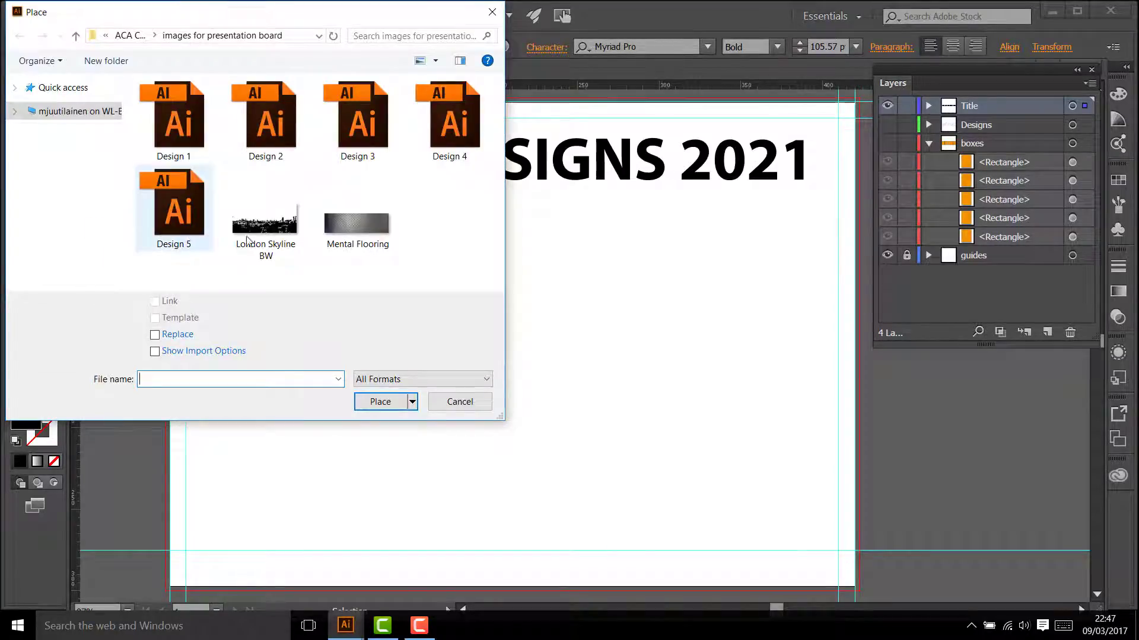
pyautogui.click(358, 226)
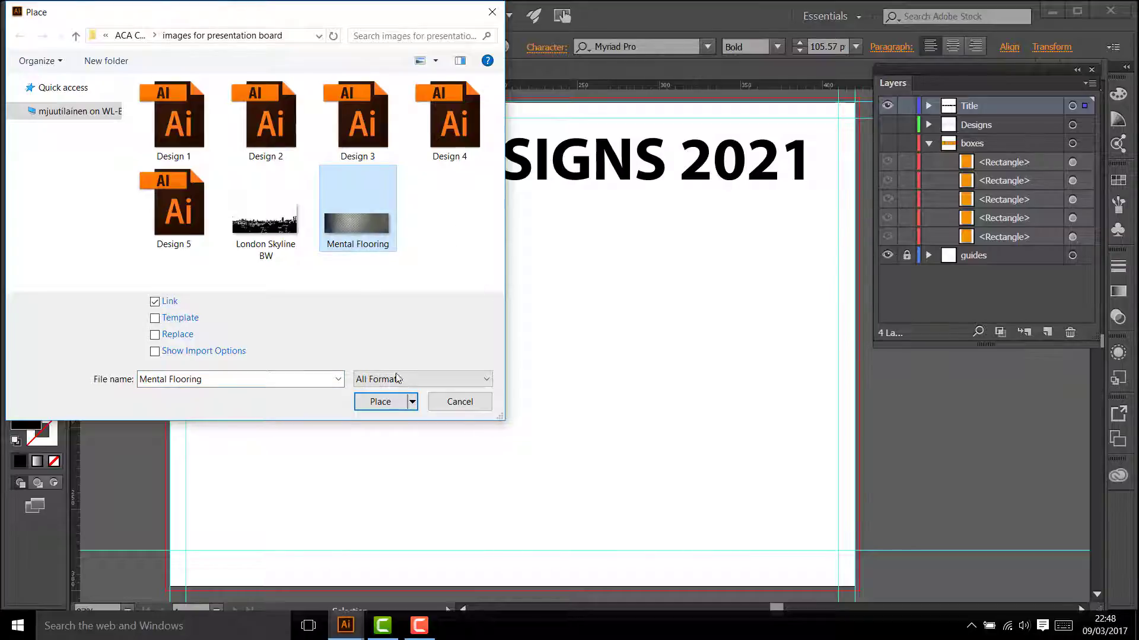
pyautogui.click(380, 402)
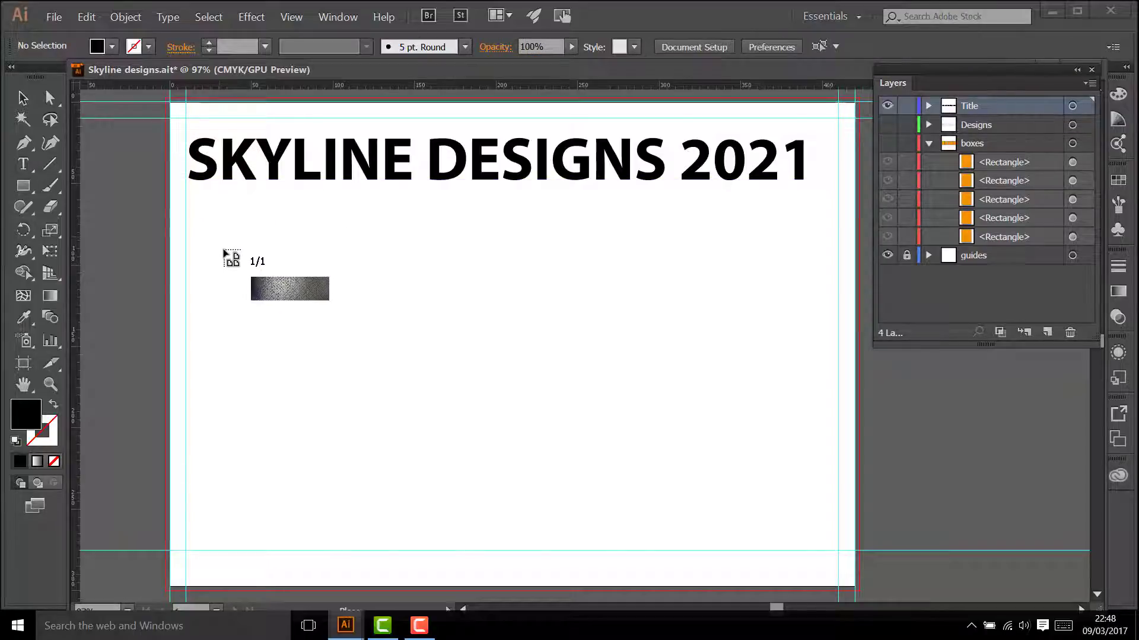
pyautogui.click(185, 119)
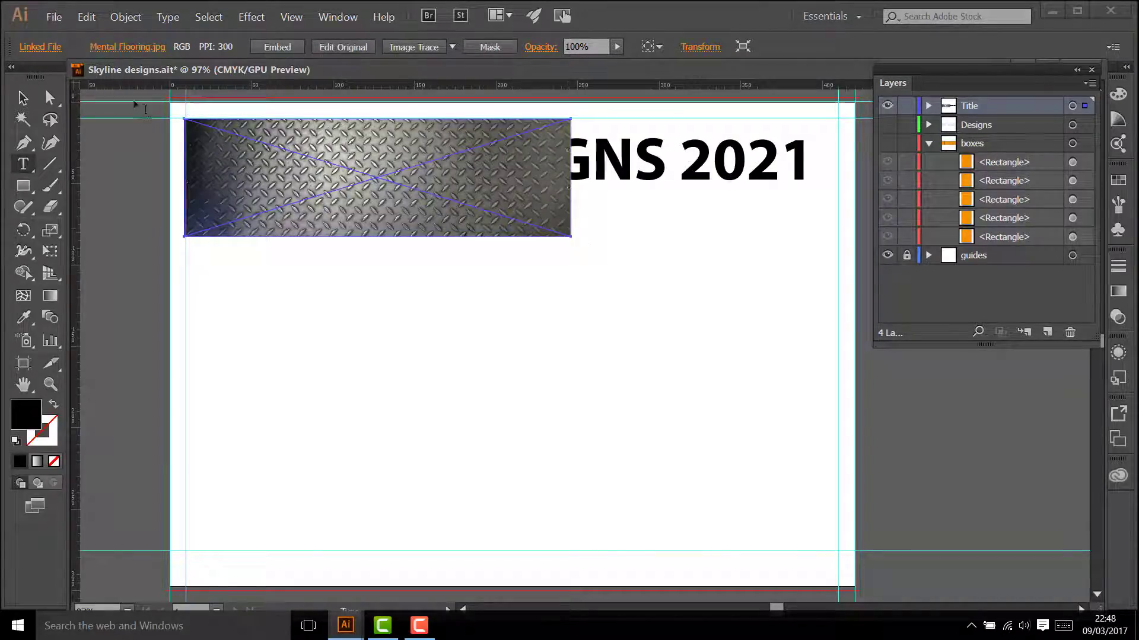
# Enlarge the metal flooring image proportionally until it covers the title, and shift it slightly up over the text.
pyautogui.click(21, 102)
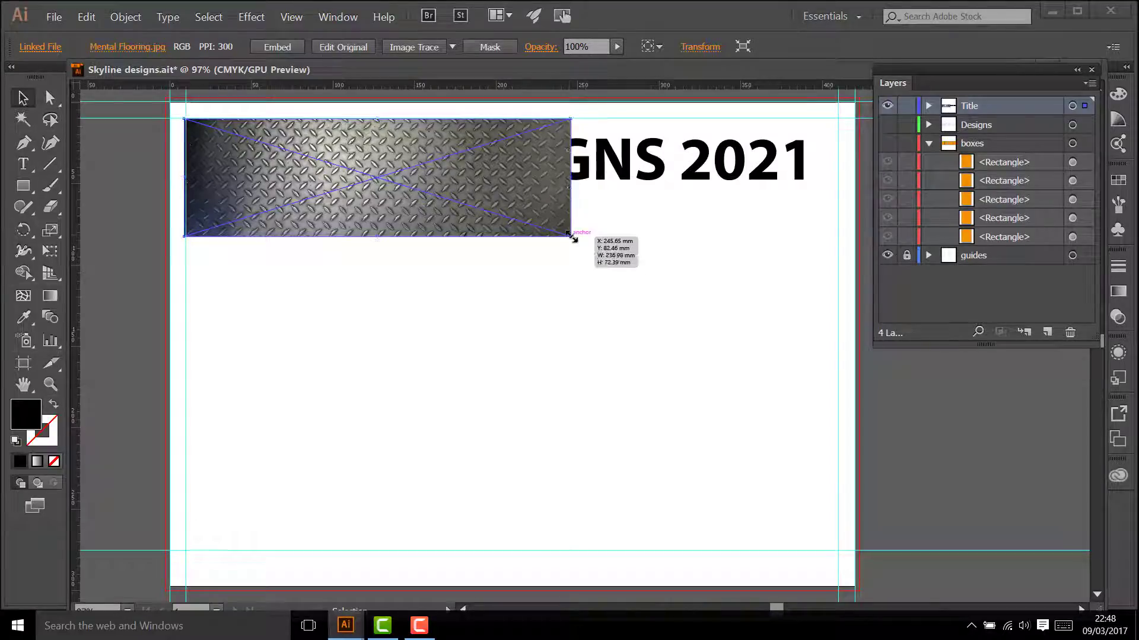
pyautogui.moveTo(572, 238); pyautogui.dragTo(815, 353)
pyautogui.press('shift')
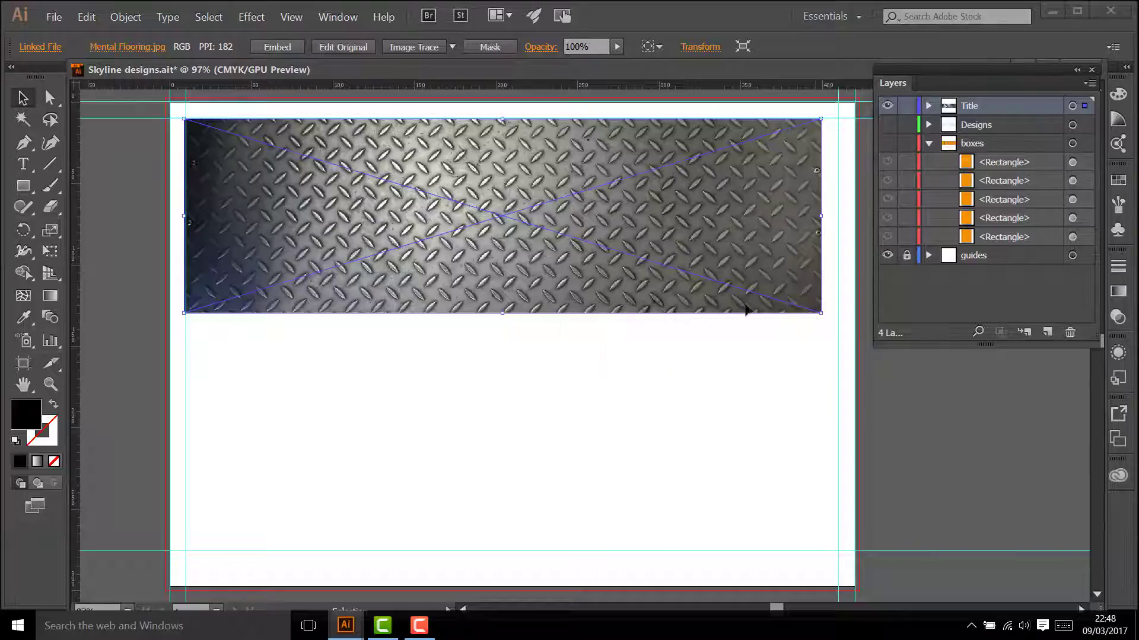
pyautogui.moveTo(741, 300); pyautogui.dragTo(743, 295)
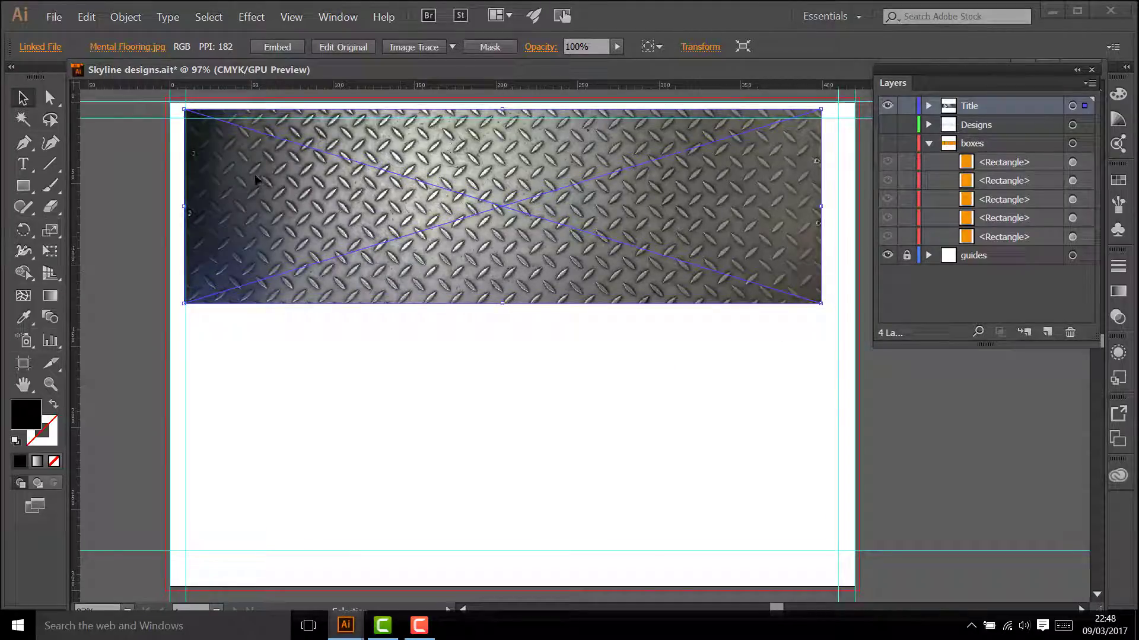
pyautogui.moveTo(251, 184)
pyautogui.mouseDown()
pyautogui.moveTo(264, 263)
pyautogui.moveTo(249, 185)
pyautogui.mouseUp()
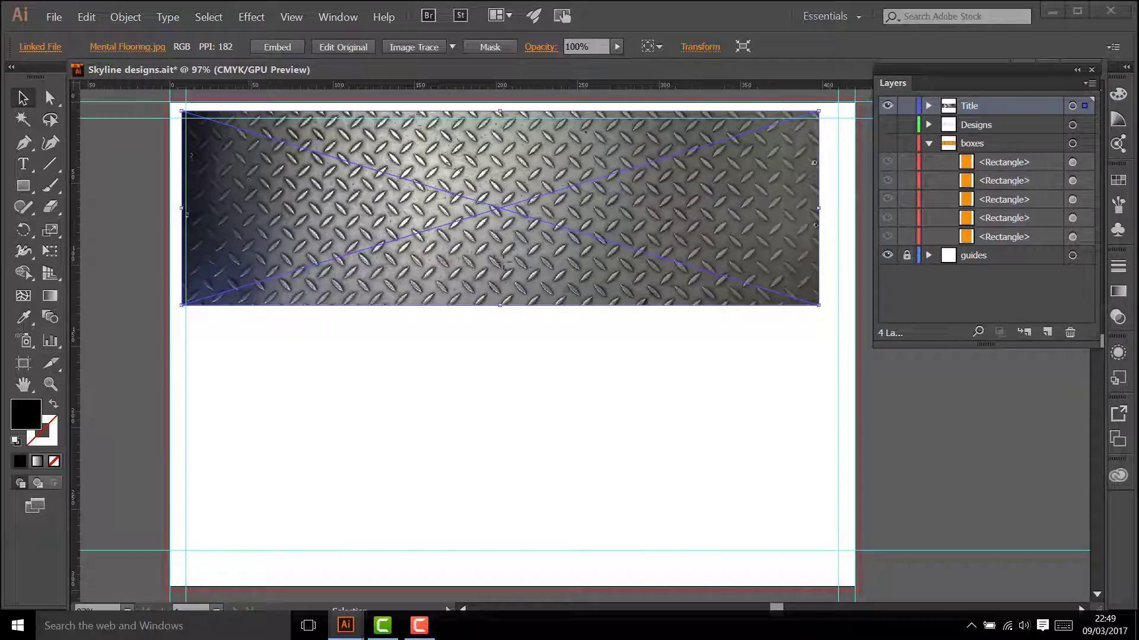
# Send the metal flooring image behind the title text and move it up past the artboard's top edge.
pyautogui.click(130, 18)
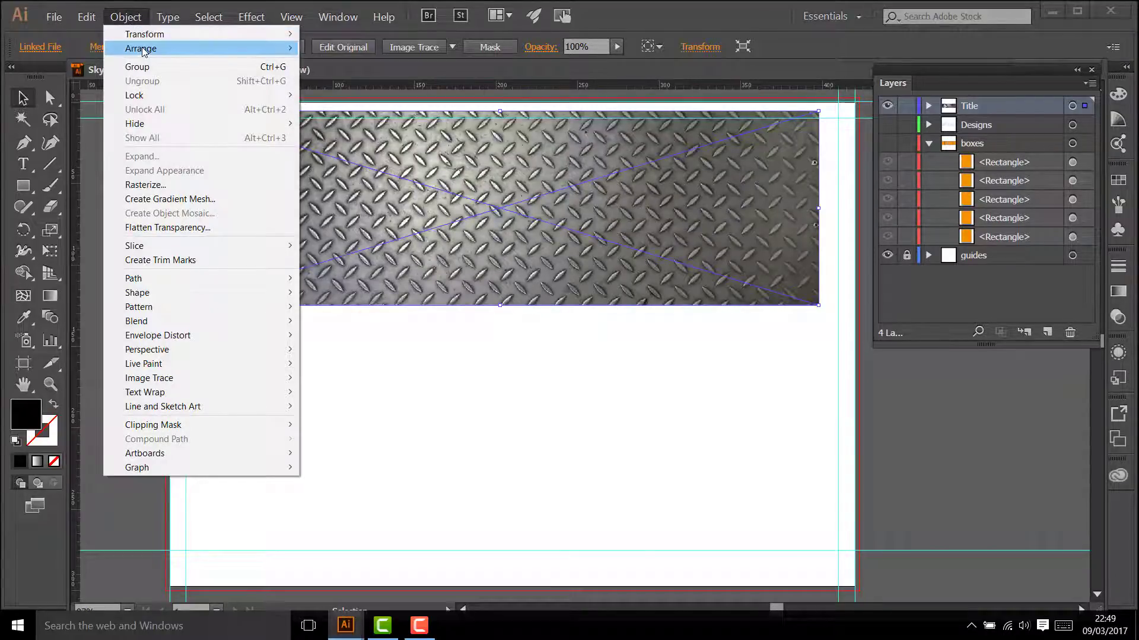
pyautogui.moveTo(143, 51)
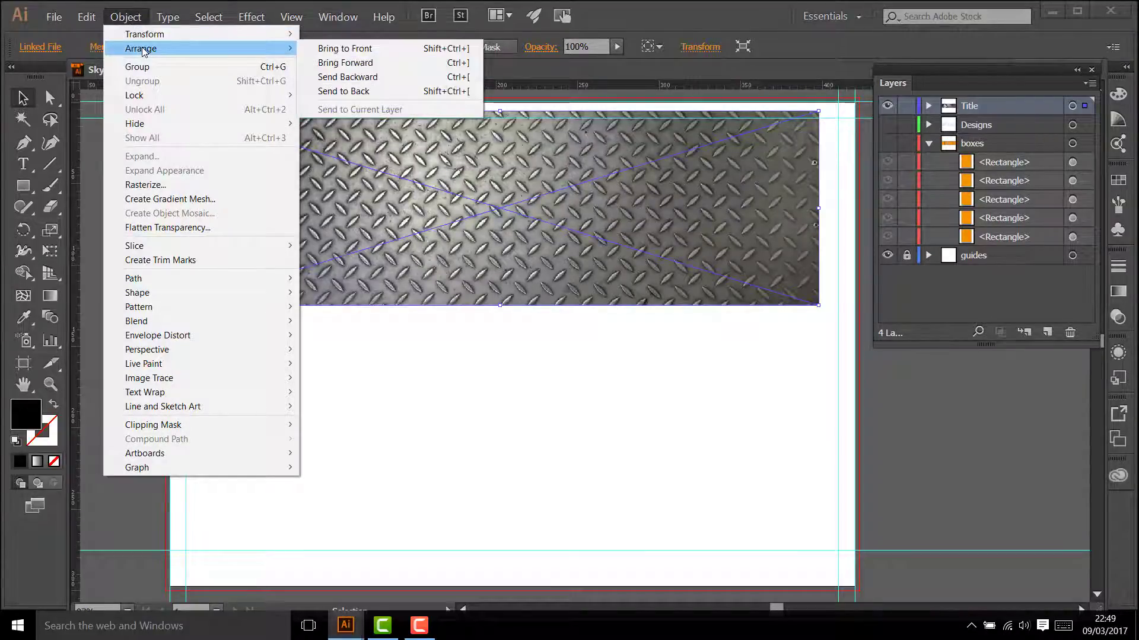
pyautogui.click(331, 92)
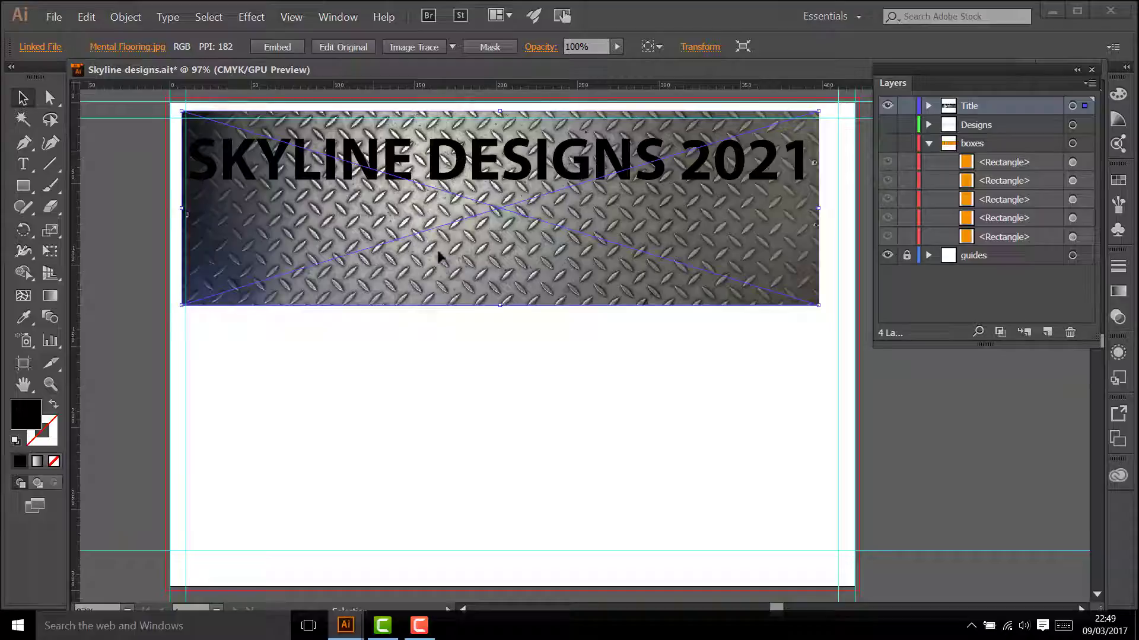
pyautogui.moveTo(438, 256)
pyautogui.mouseDown()
pyautogui.moveTo(421, 254)
pyautogui.moveTo(424, 236)
pyautogui.moveTo(447, 249)
pyautogui.moveTo(437, 238)
pyautogui.mouseUp()
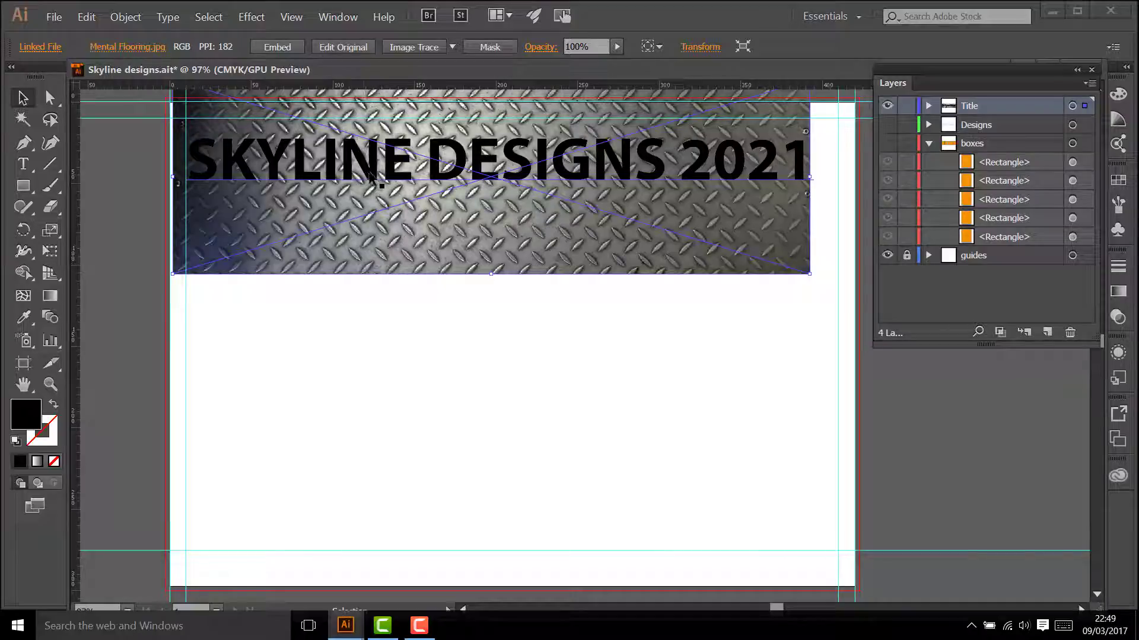
# Select the title text together with the linked metal flooring image in the Title layer and make a clipping mask from them.
pyautogui.click(369, 173)
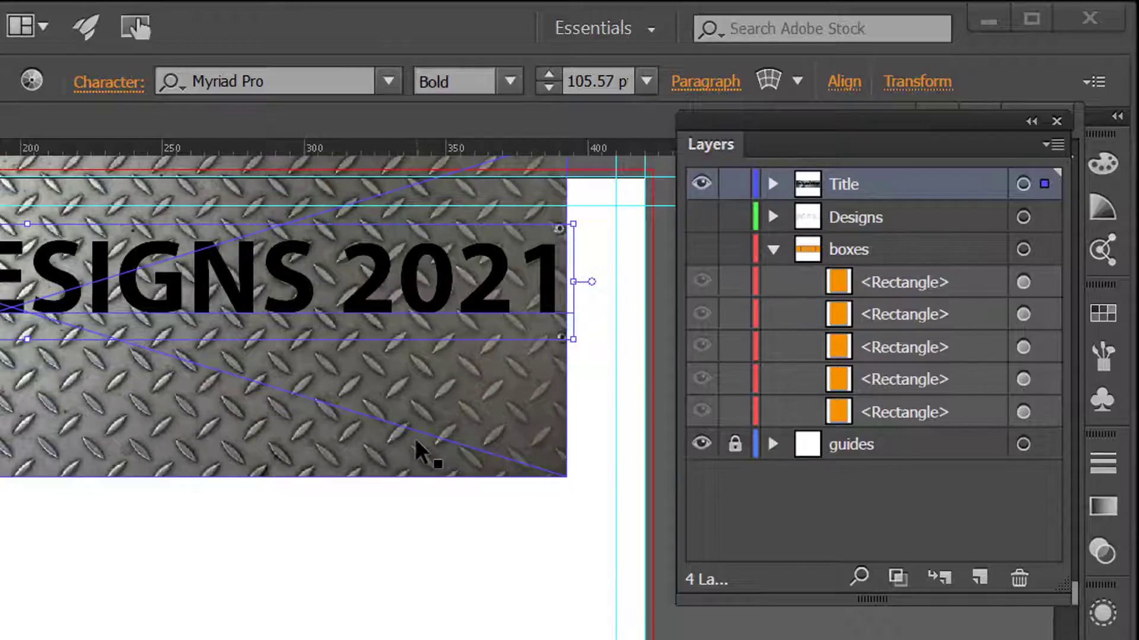
pyautogui.click(772, 185)
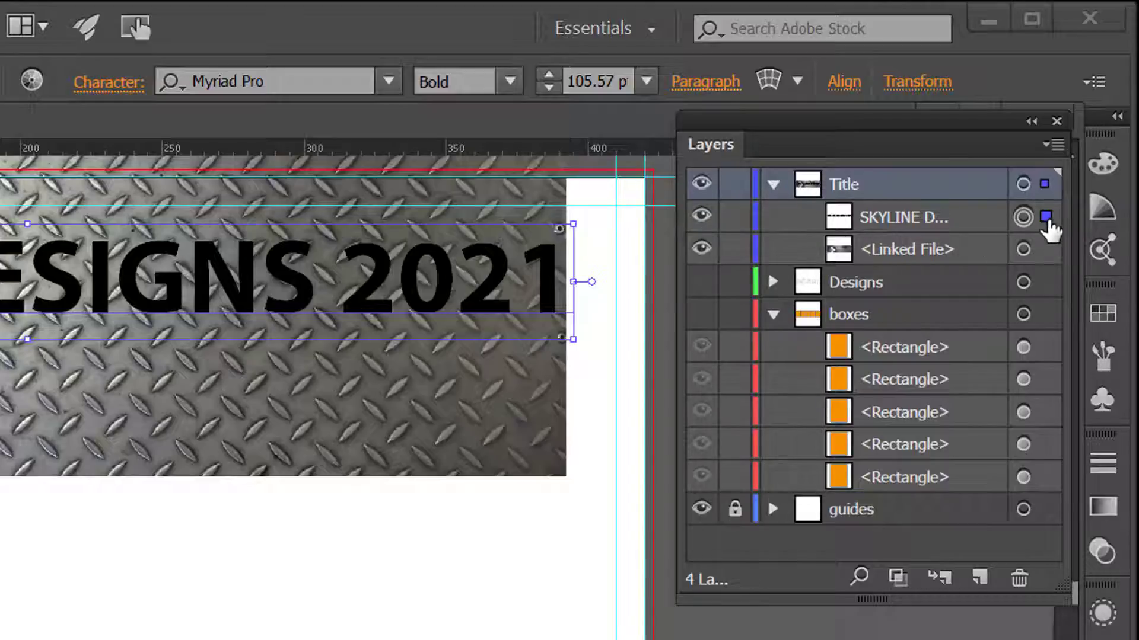
pyautogui.press('shift')
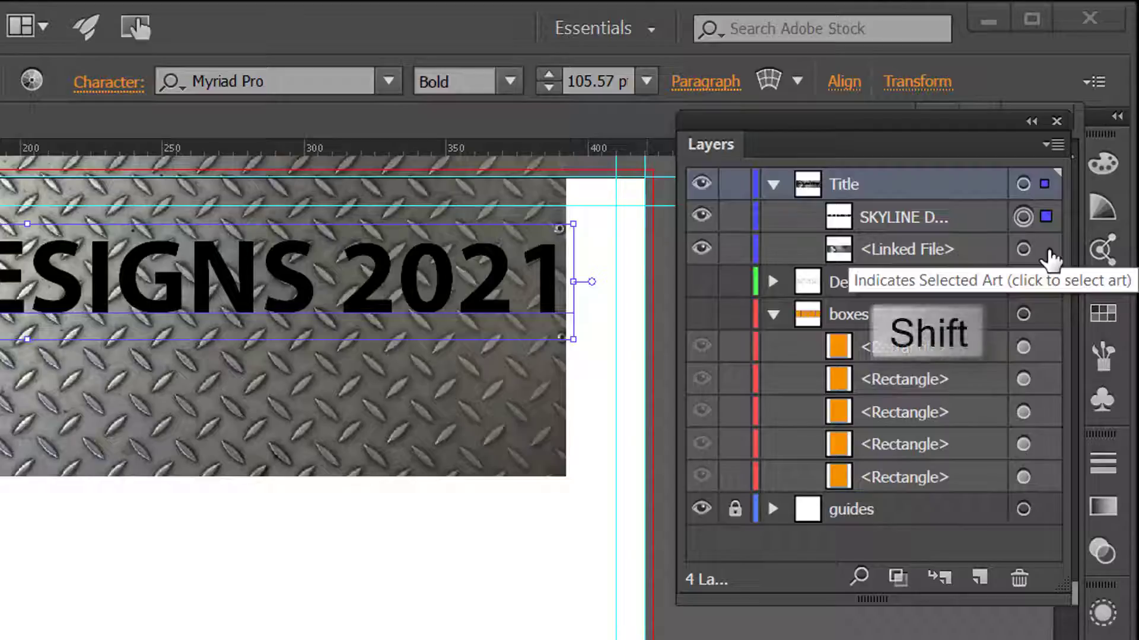
pyautogui.keyDown('shift'); pyautogui.click(1046, 250); pyautogui.keyUp('shift')
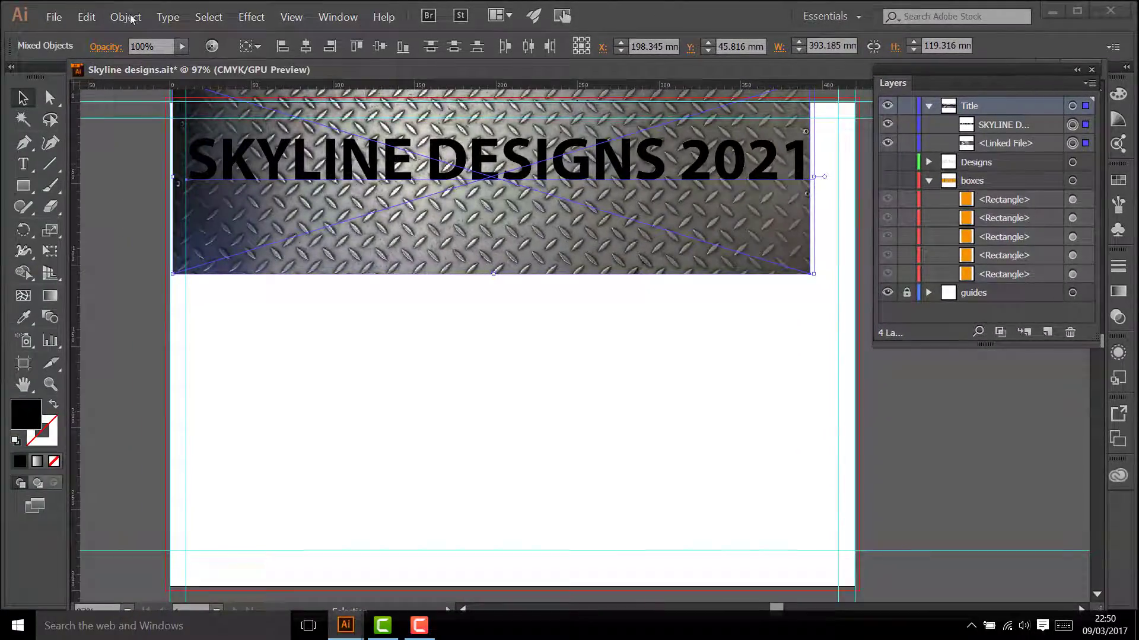
pyautogui.click(127, 17)
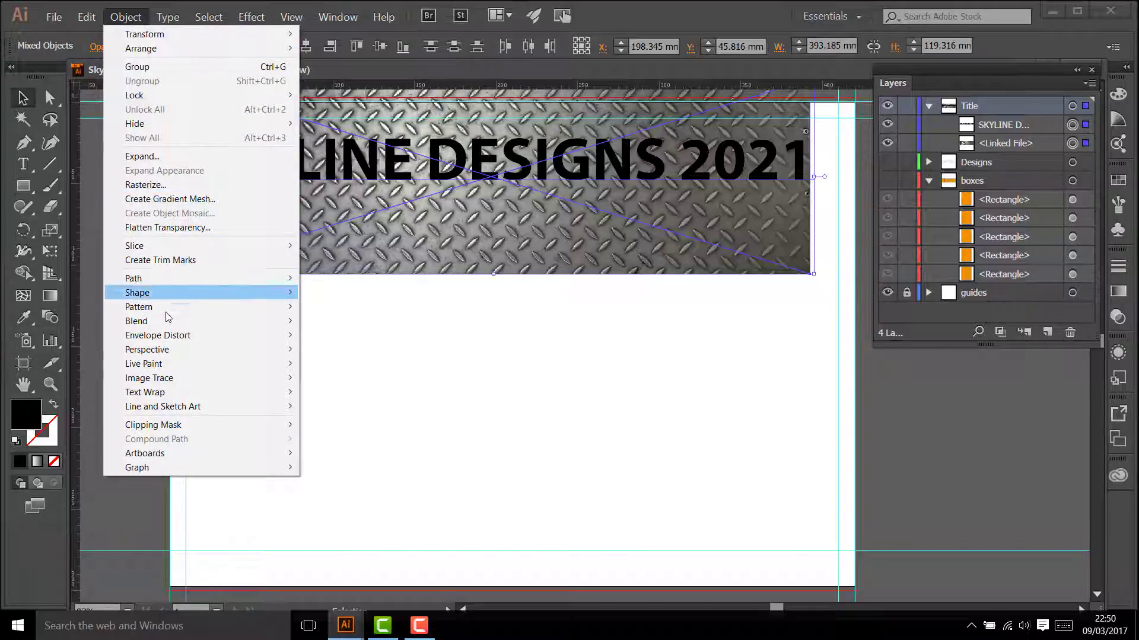
pyautogui.moveTo(192, 429)
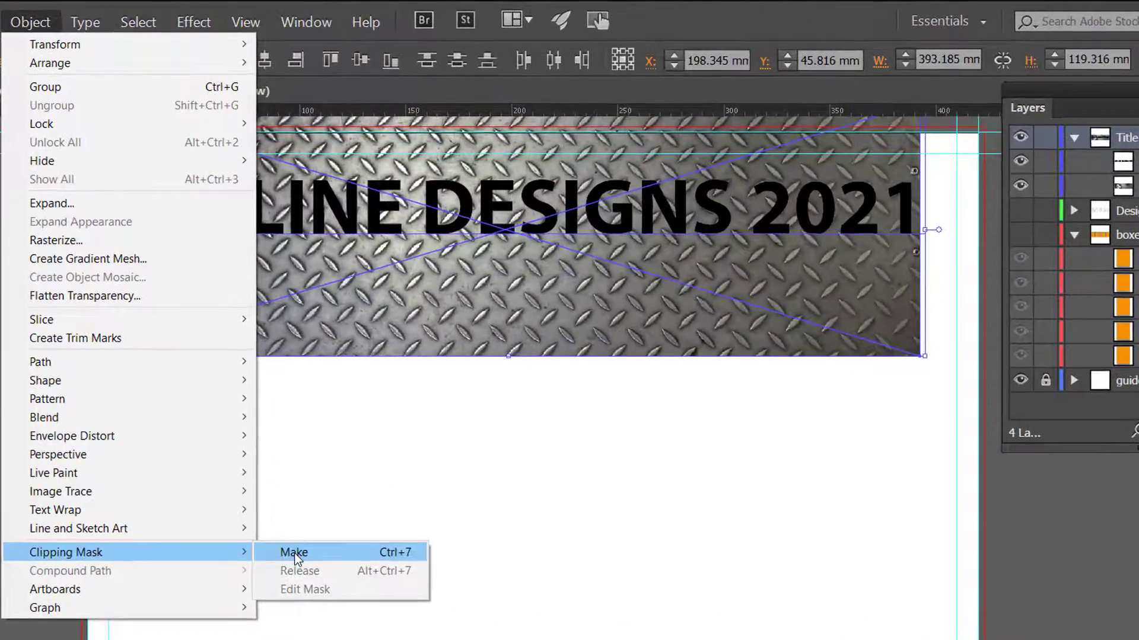
pyautogui.click(294, 557)
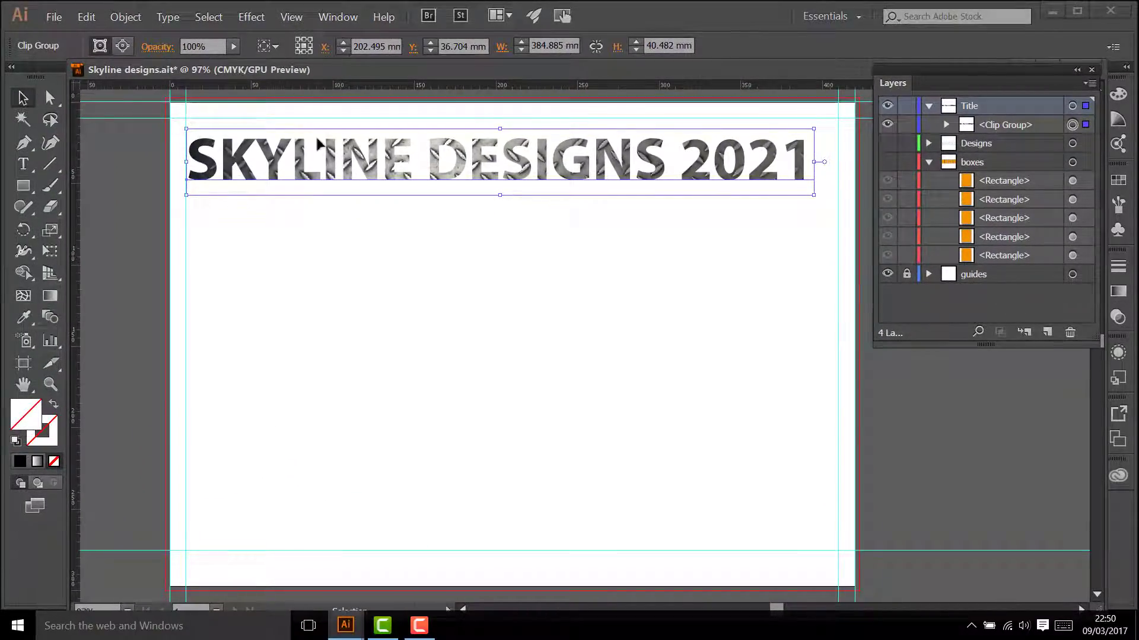
# Give the clipped title the default white fill and black stroke, with a stroke weight of 3 pt.
pyautogui.click(16, 443)
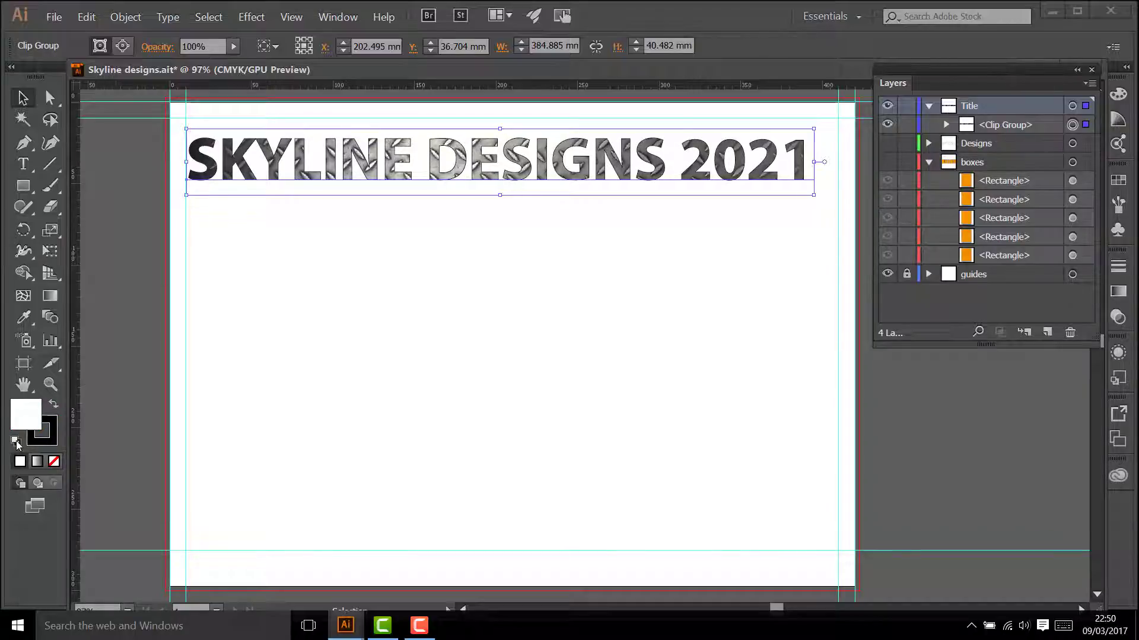
pyautogui.click(1118, 270)
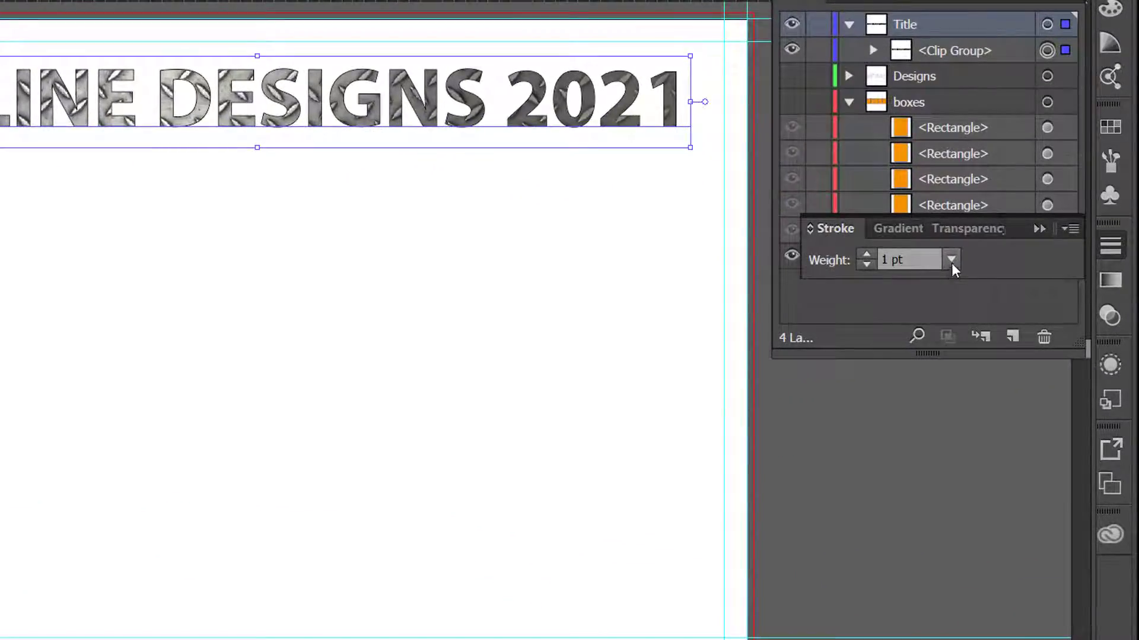
pyautogui.click(866, 256)
pyautogui.click(866, 255)
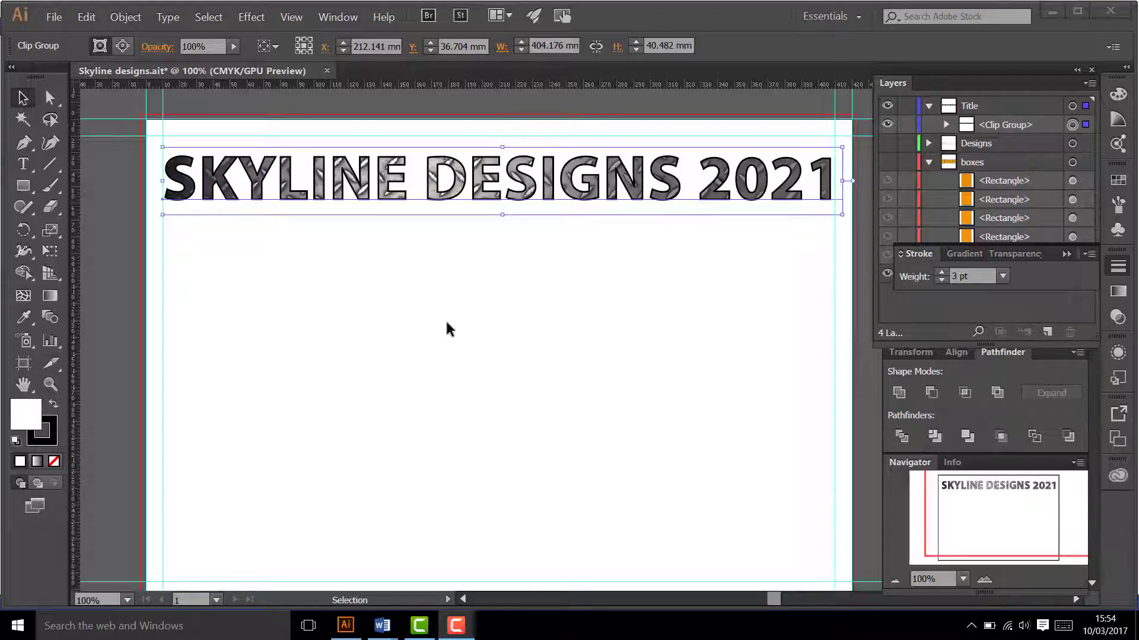
# Change the font family of the whole SKYLINE DESIGNS 2021 title to Arial.
pyautogui.click(31, 168)
pyautogui.moveTo(163, 178); pyautogui.dragTo(836, 192)
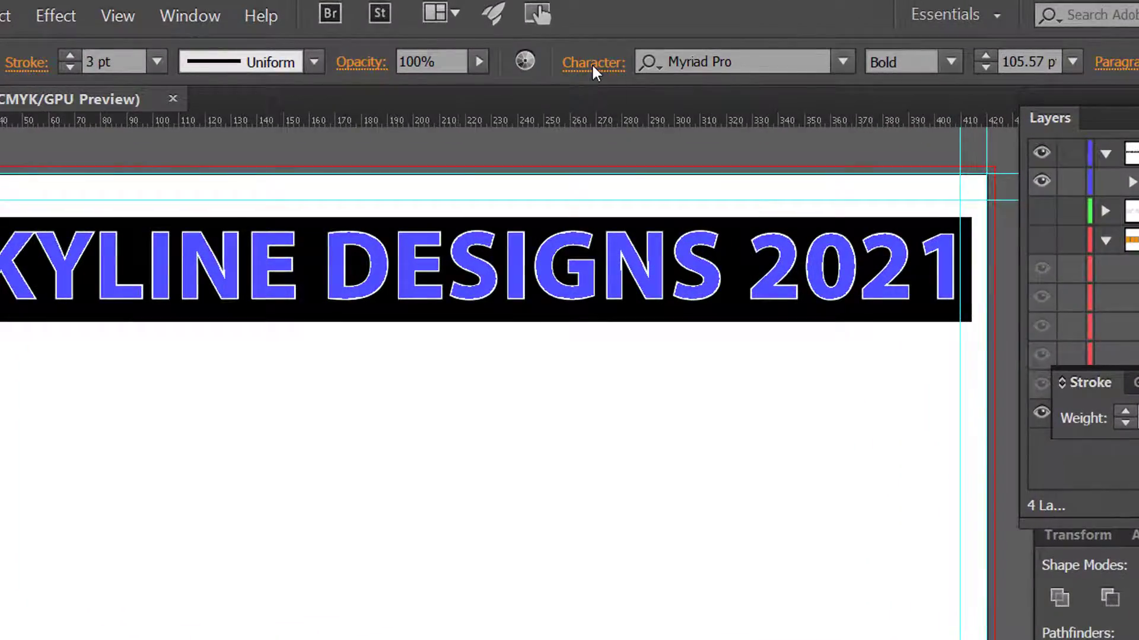
pyautogui.click(592, 62)
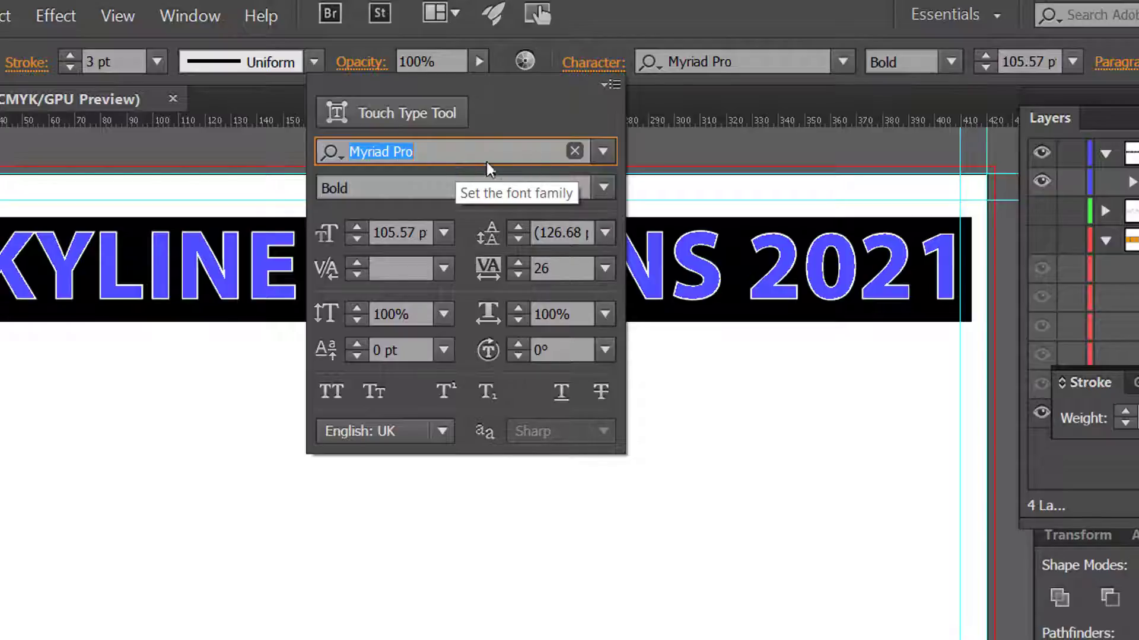
pyautogui.click(604, 152)
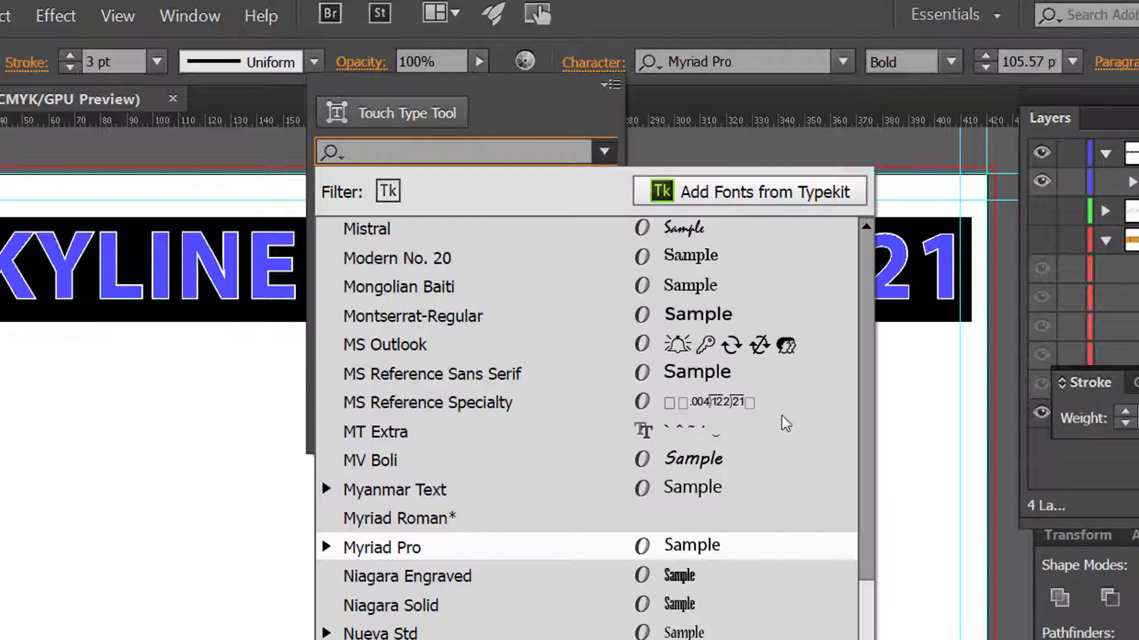
pyautogui.scroll(15, 848, 419)
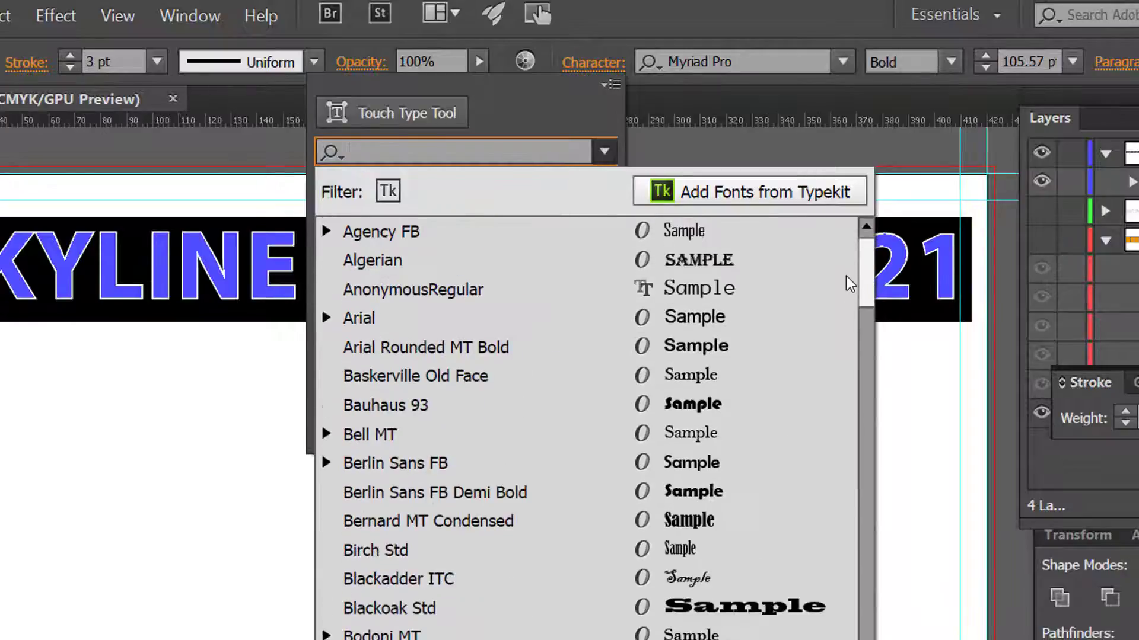
pyautogui.click(368, 318)
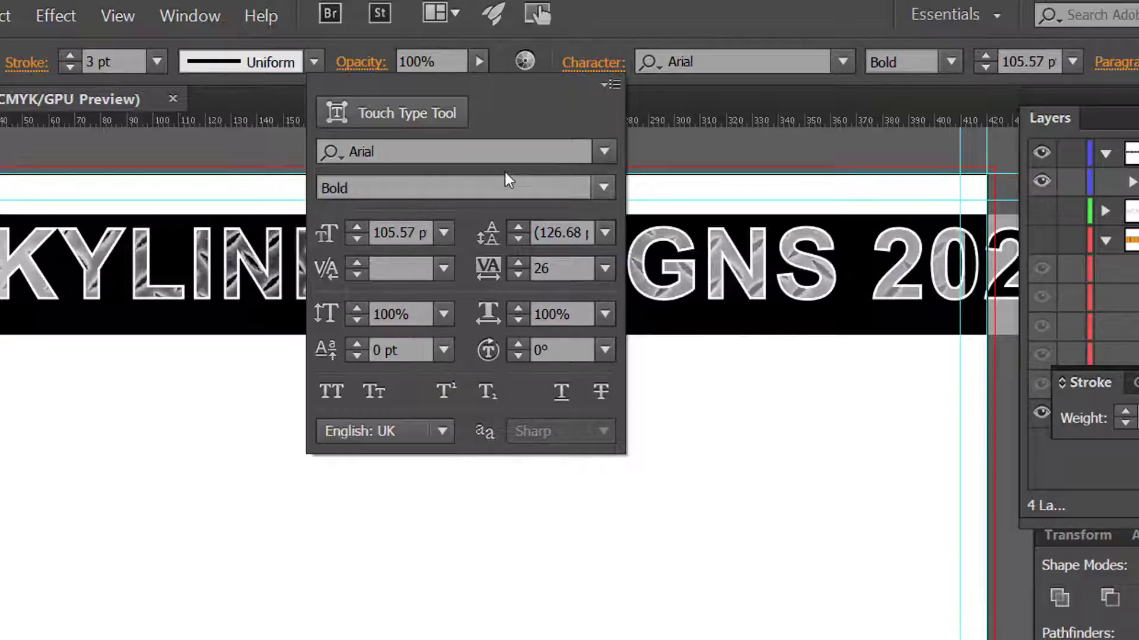
# Look through the Arial font styles, keep Bold, and set the title's font size to 100 pt.
pyautogui.click(603, 188)
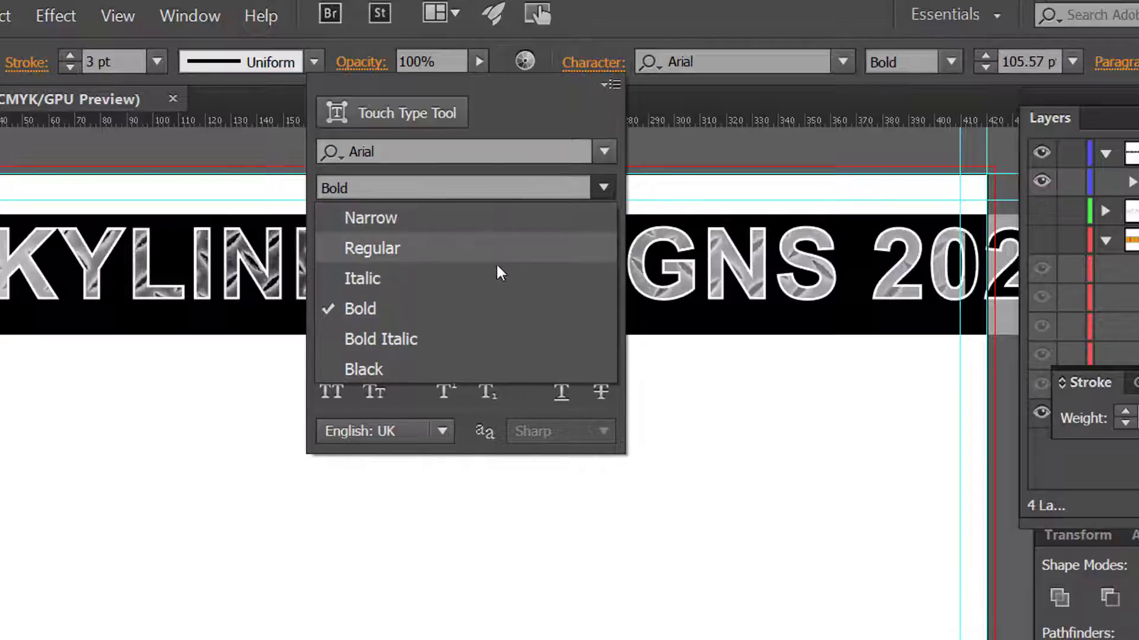
pyautogui.click(515, 185)
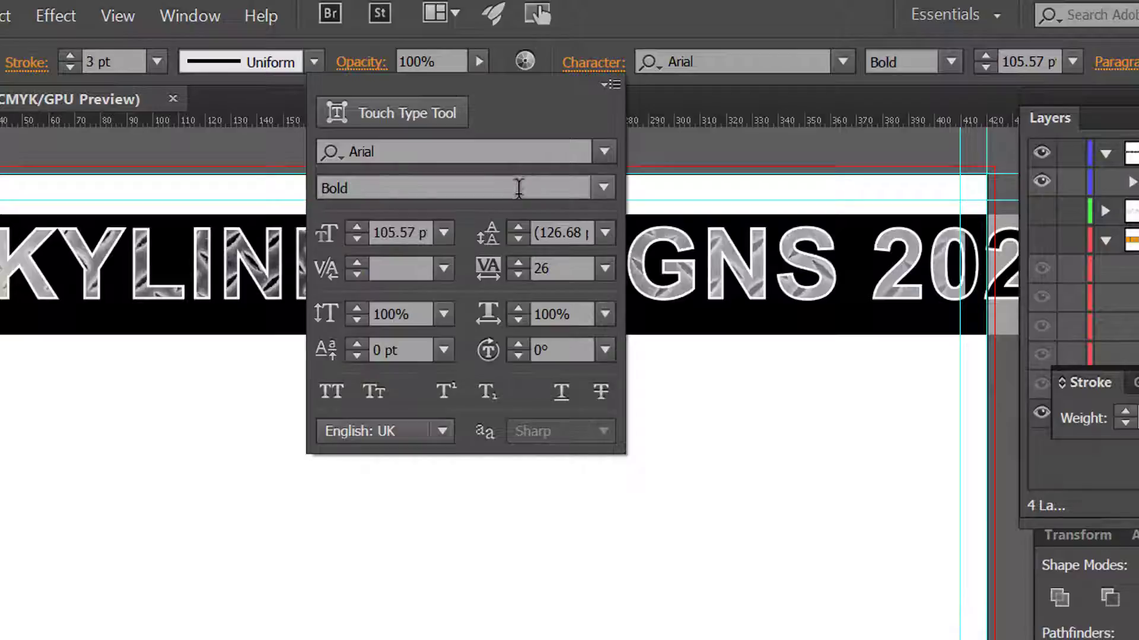
pyautogui.doubleClick(375, 232)
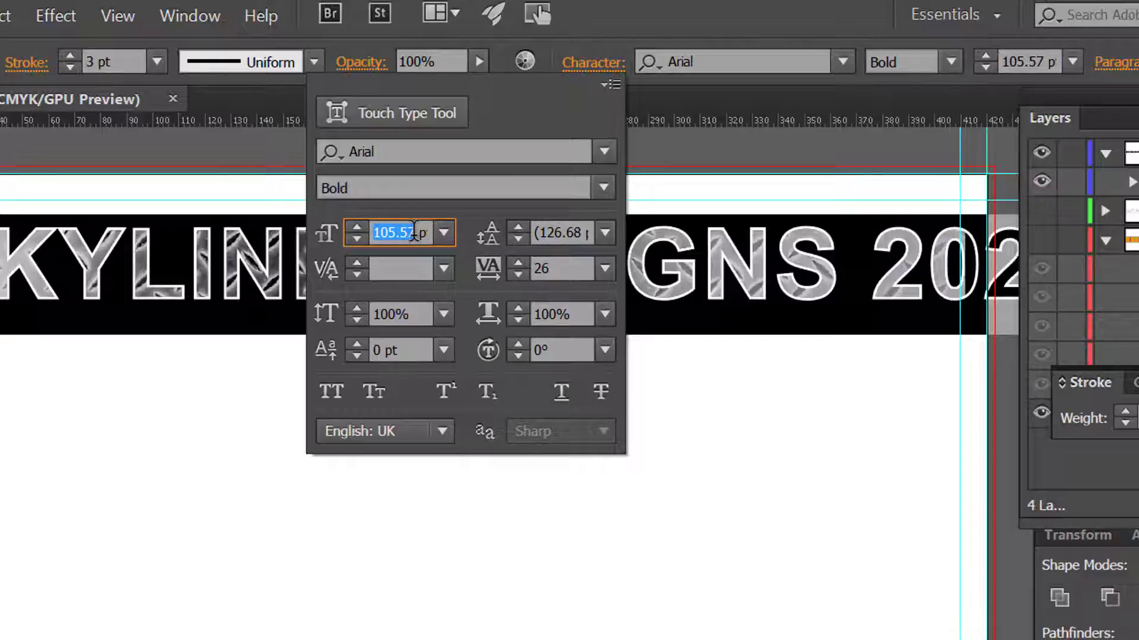
pyautogui.write('100')
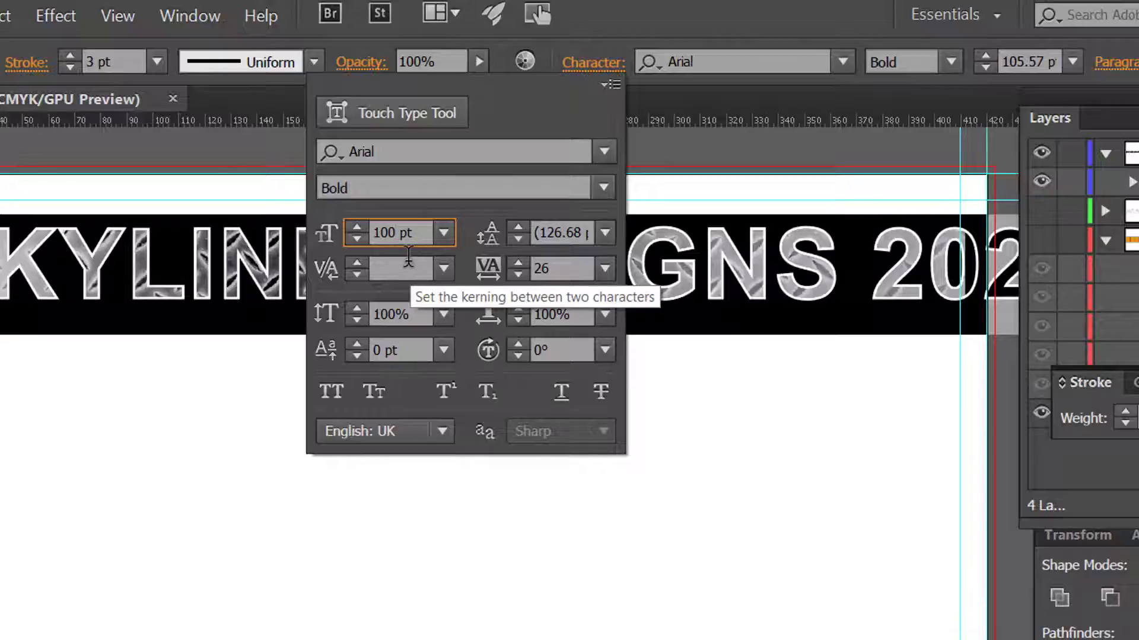
pyautogui.press('Return')
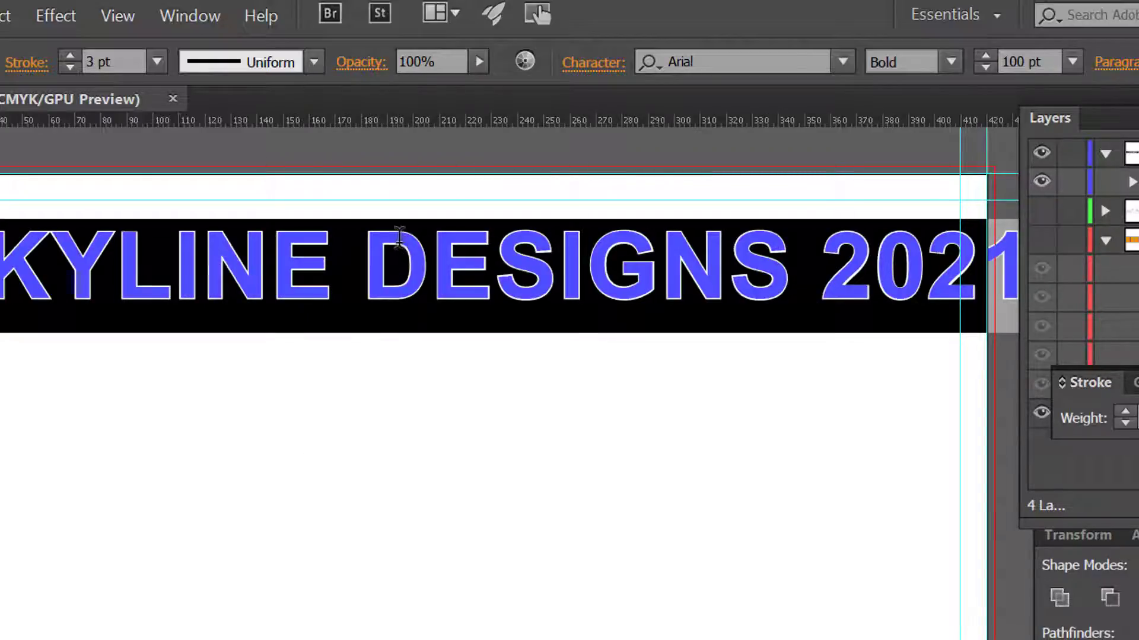
# Increase the tracking of the selected title text step by step to 46.
pyautogui.click(574, 62)
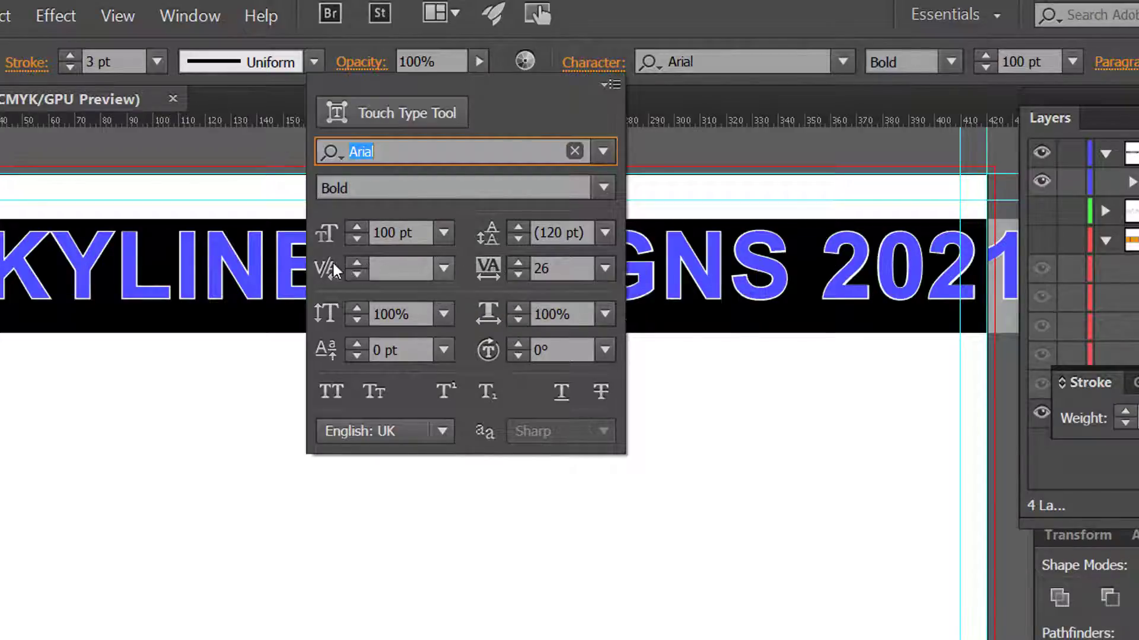
pyautogui.click(516, 261)
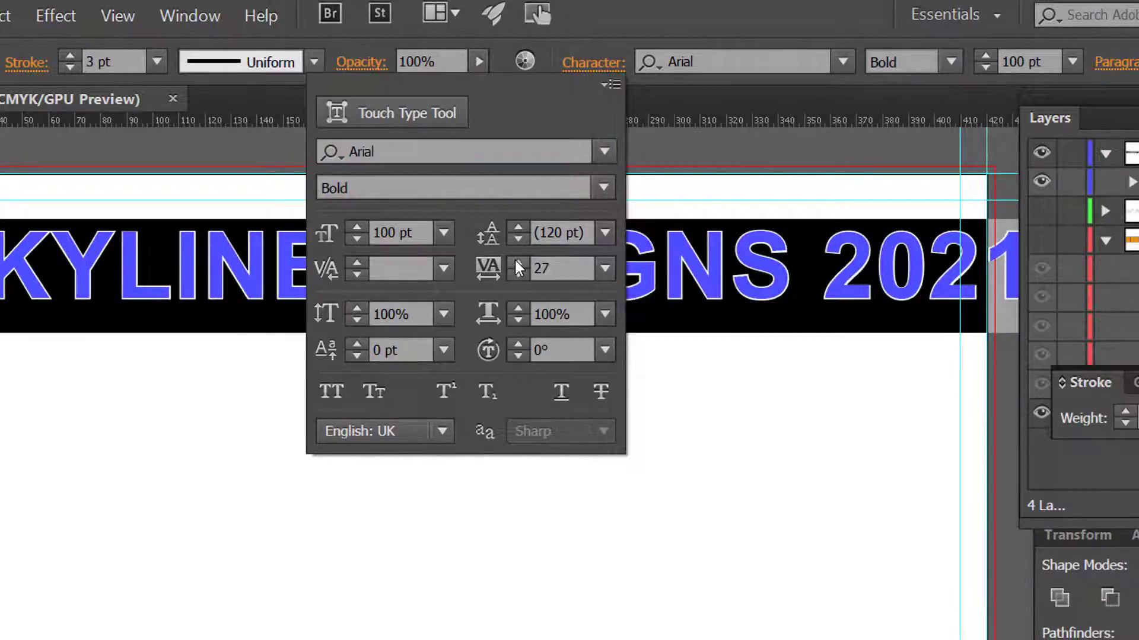
pyautogui.click(515, 259)
pyautogui.click(514, 261)
pyautogui.click(515, 261)
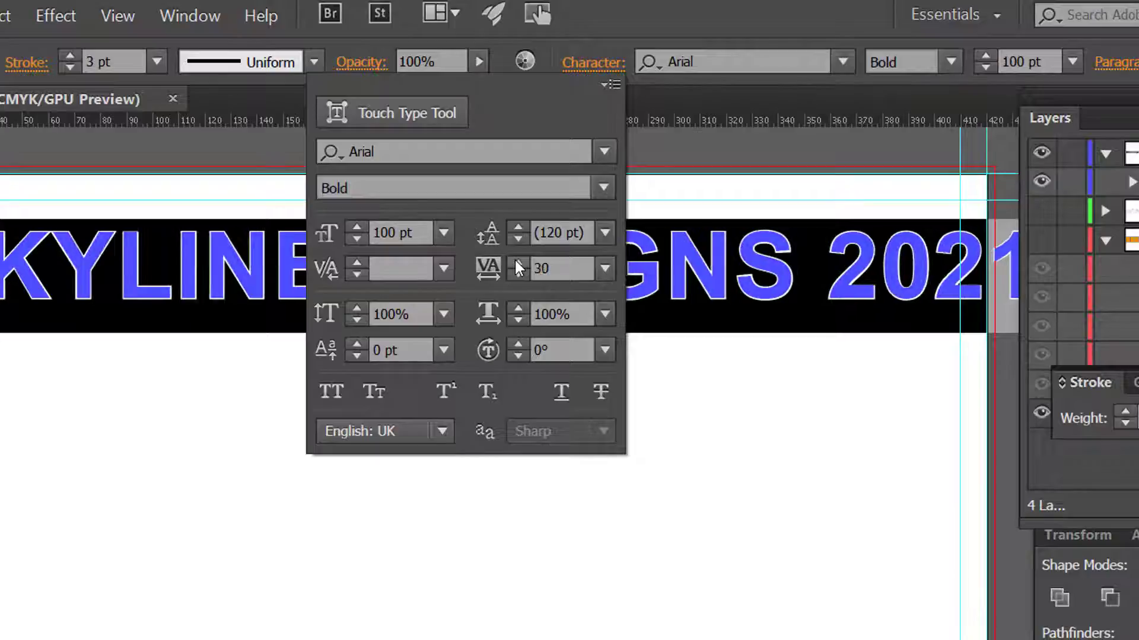
pyautogui.click(515, 261)
pyautogui.click(515, 261)
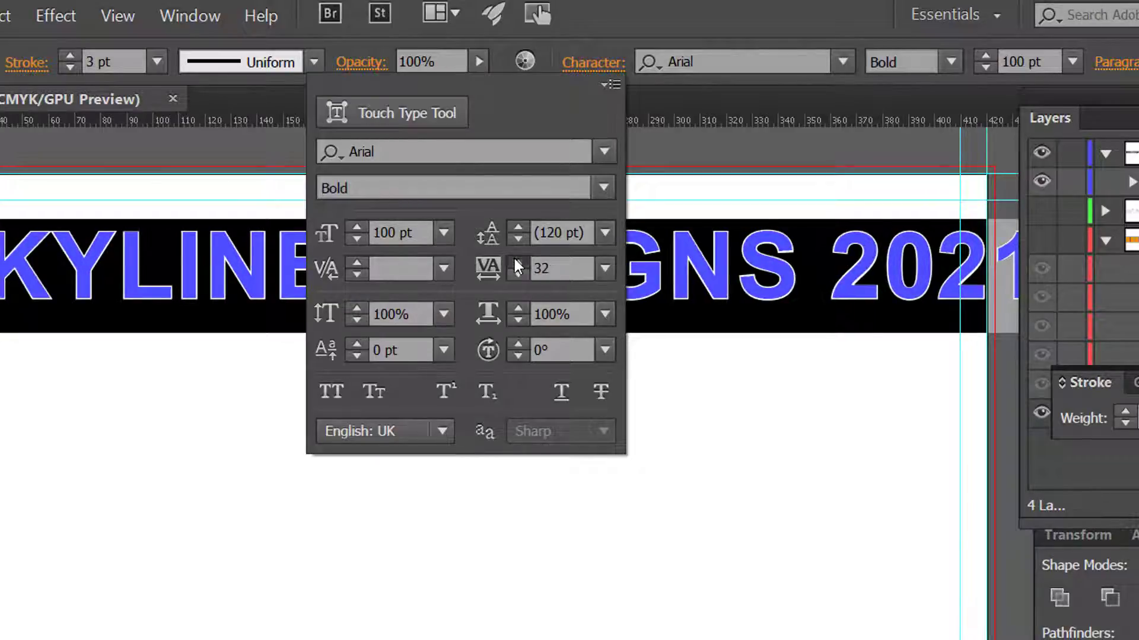
pyautogui.click(515, 261)
pyautogui.click(514, 261)
pyautogui.click(514, 261)
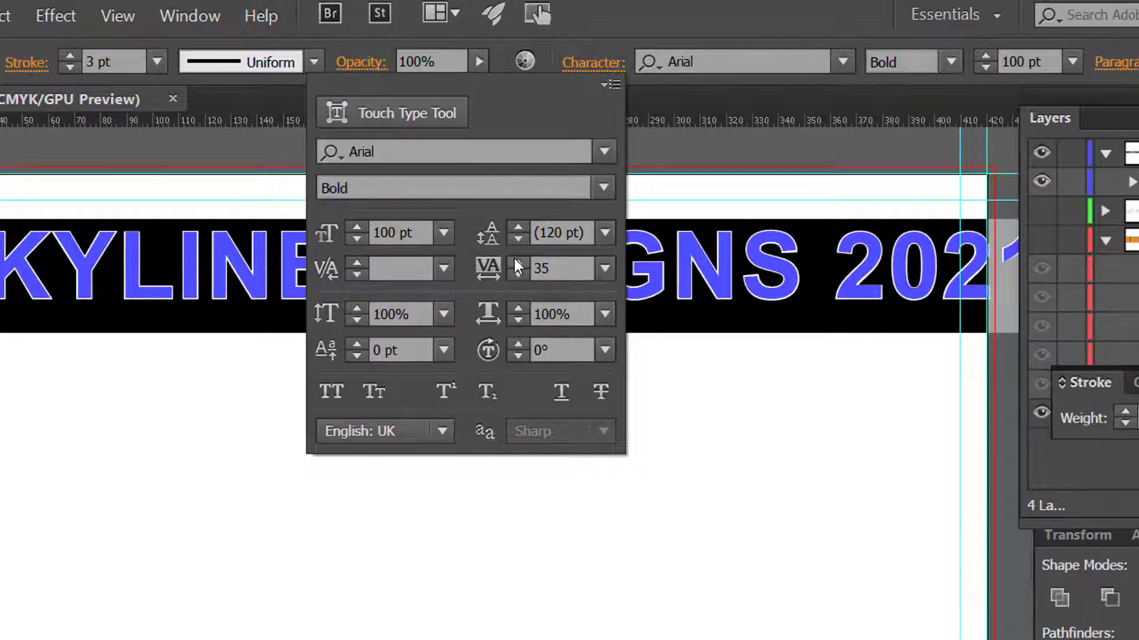
pyautogui.click(515, 261)
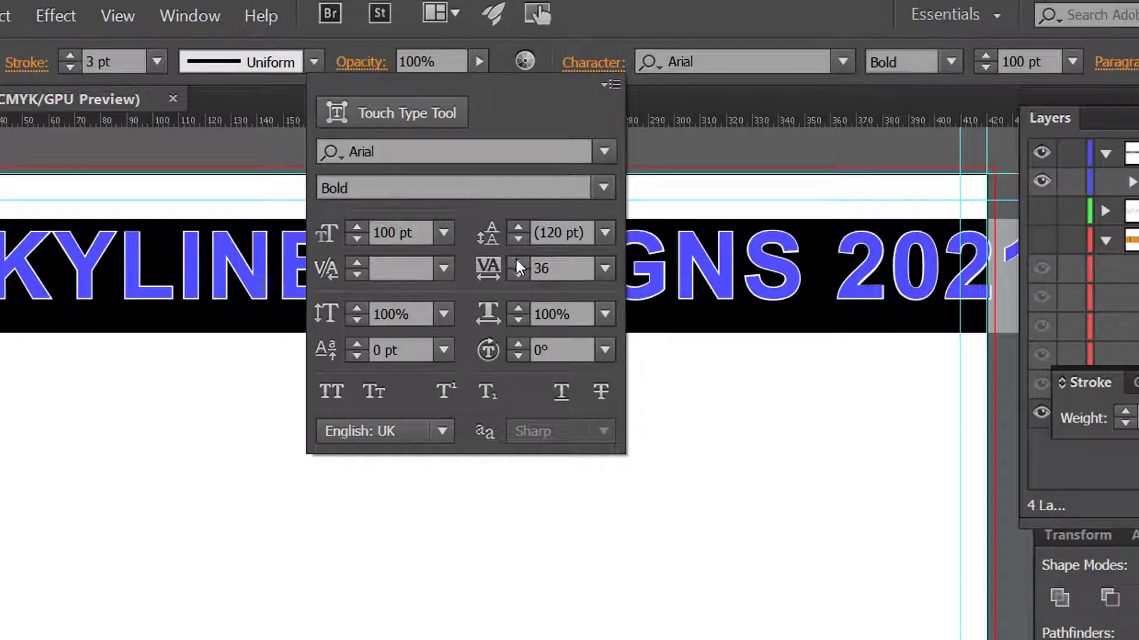
pyautogui.click(516, 261)
pyautogui.click(516, 261)
pyautogui.click(516, 261)
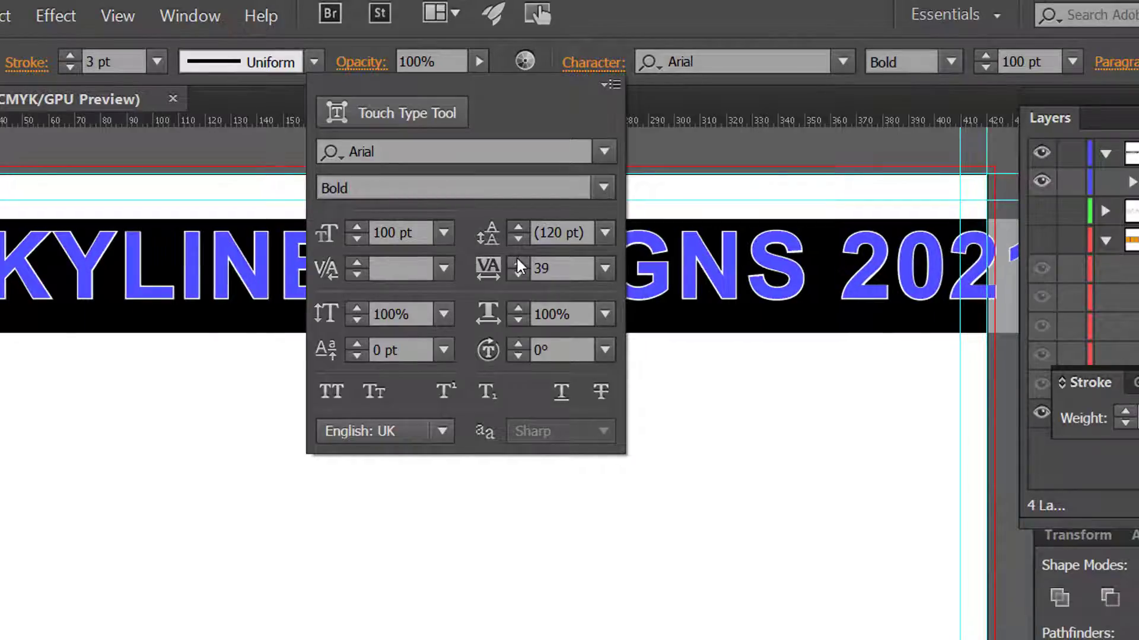
pyautogui.click(517, 263)
pyautogui.click(517, 262)
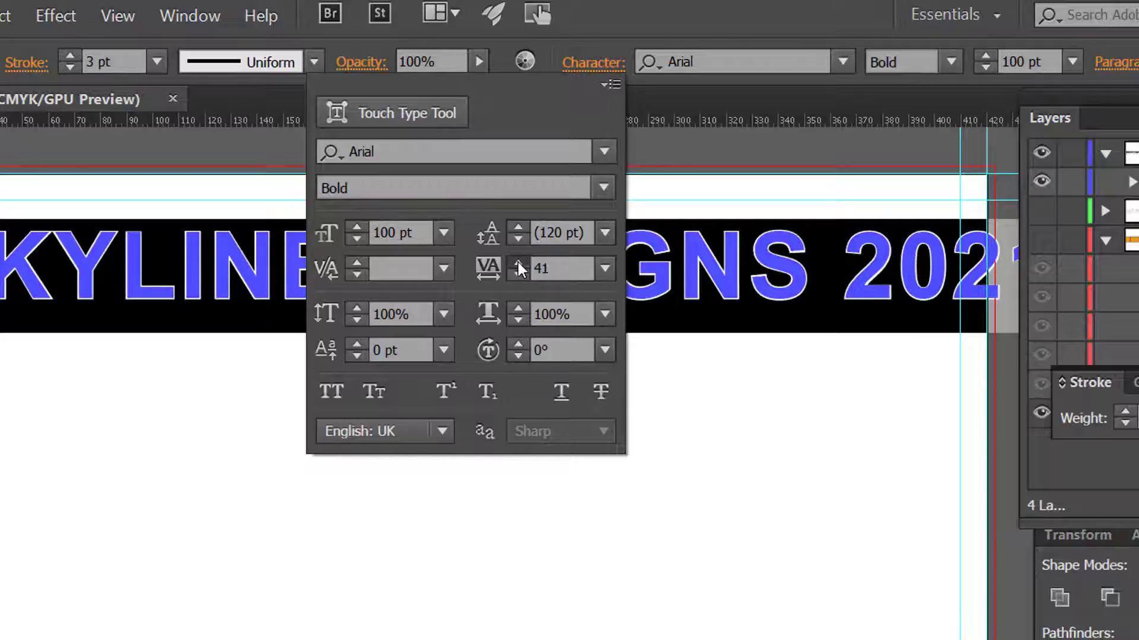
pyautogui.click(518, 262)
pyautogui.click(517, 263)
pyautogui.click(517, 261)
pyautogui.click(518, 261)
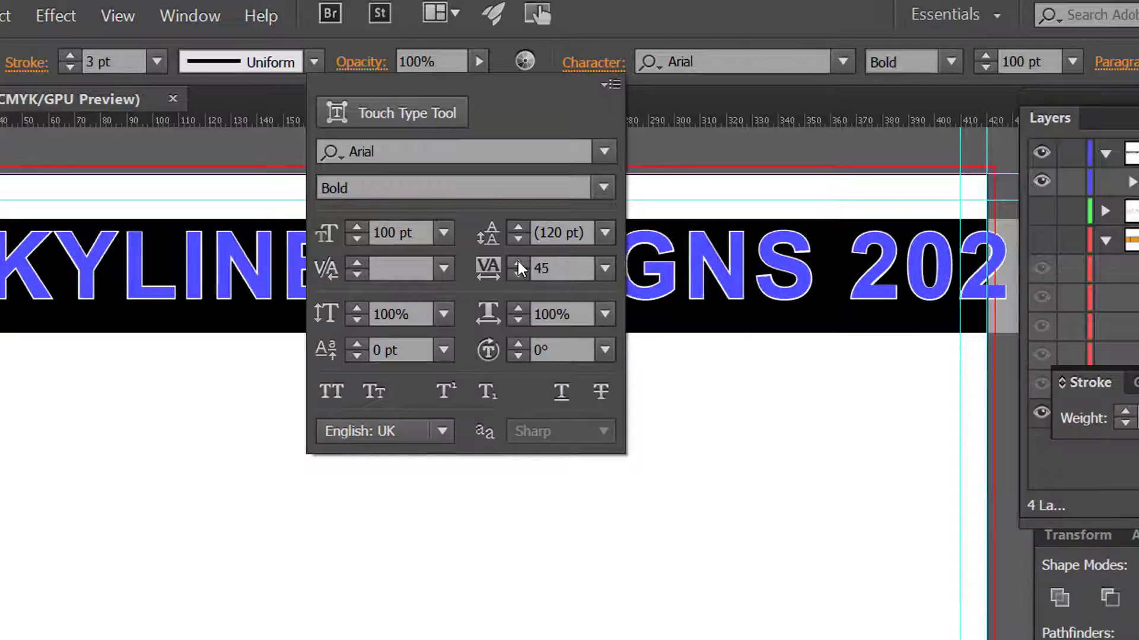
pyautogui.click(518, 261)
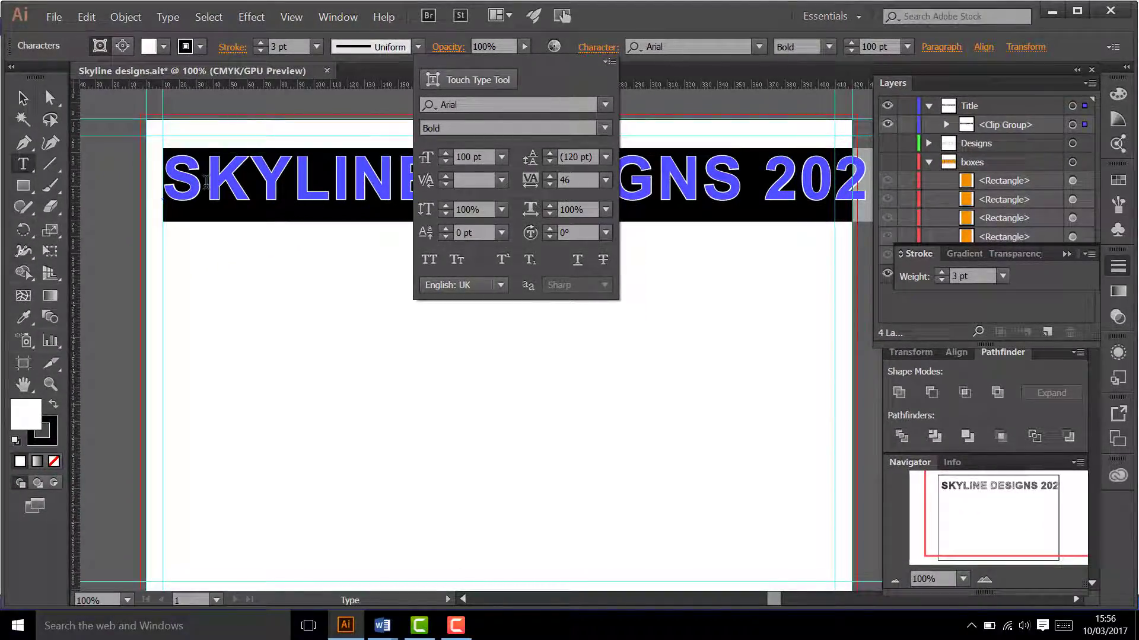
# Place the text cursor between the S and K of SKYLINE and reduce the kerning step by step to -55.
pyautogui.click(206, 182)
pyautogui.click(207, 182)
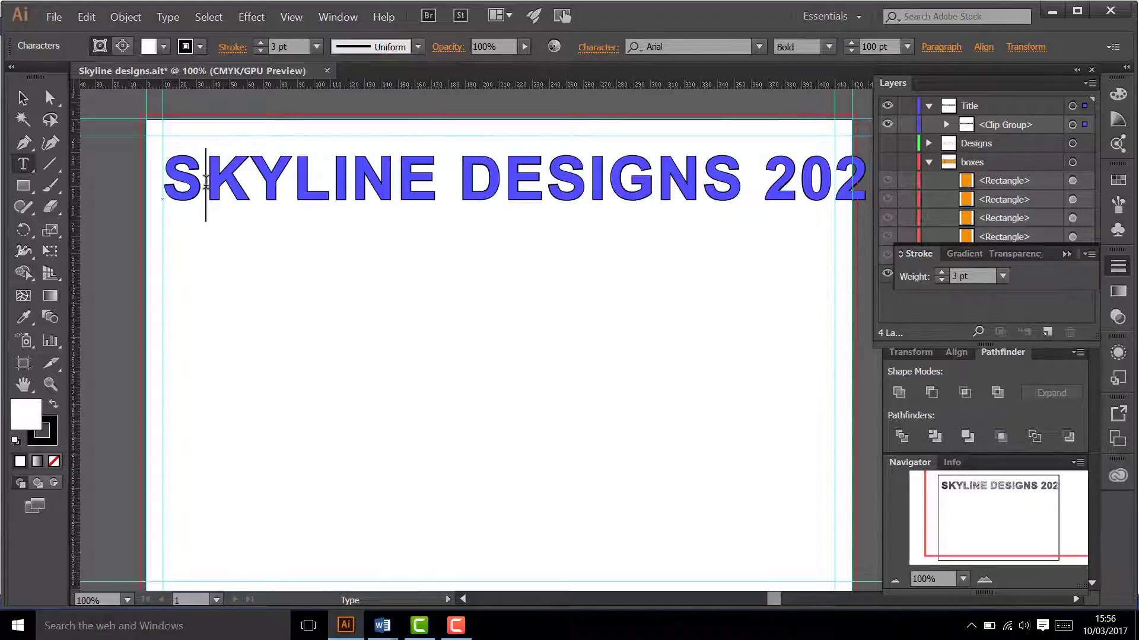
pyautogui.click(50, 385)
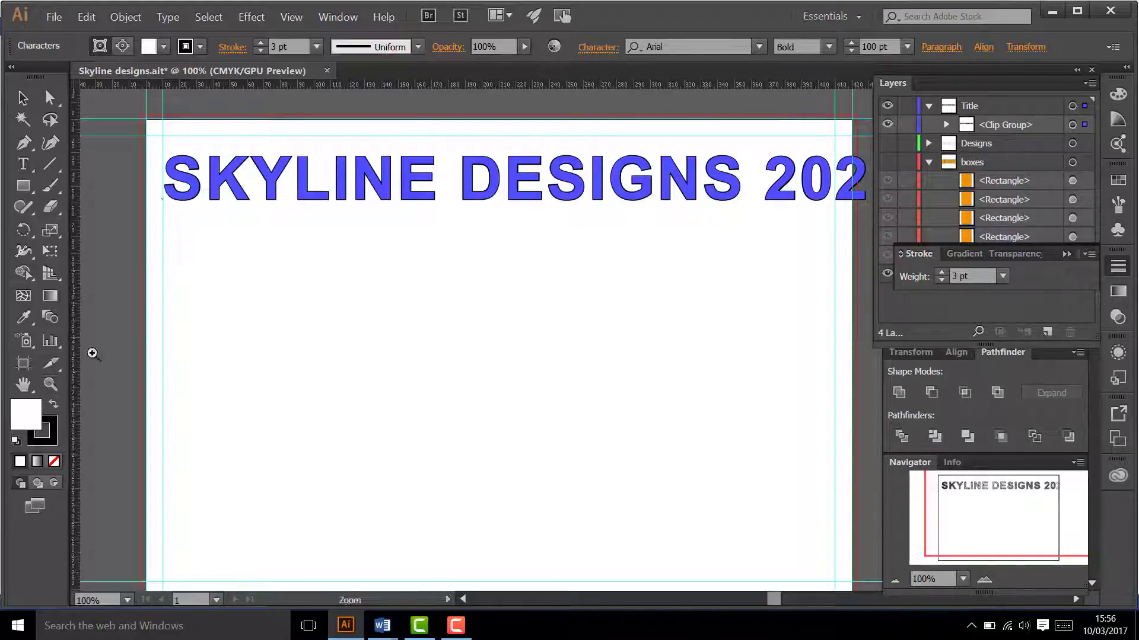
pyautogui.moveTo(165, 140); pyautogui.dragTo(278, 255)
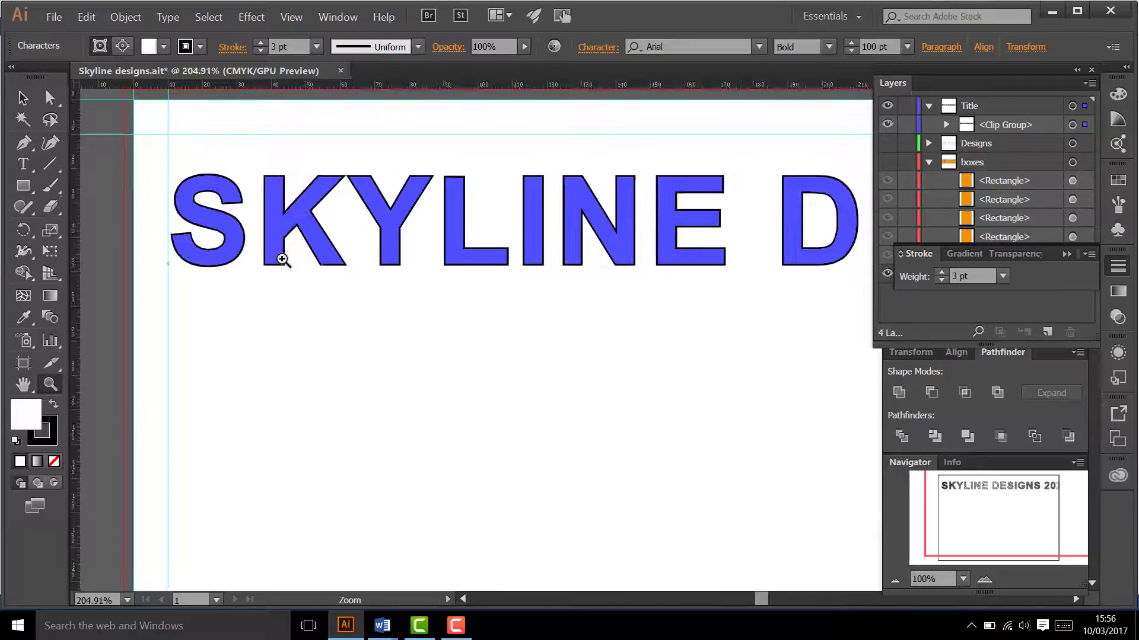
pyautogui.moveTo(170, 142); pyautogui.dragTo(238, 232)
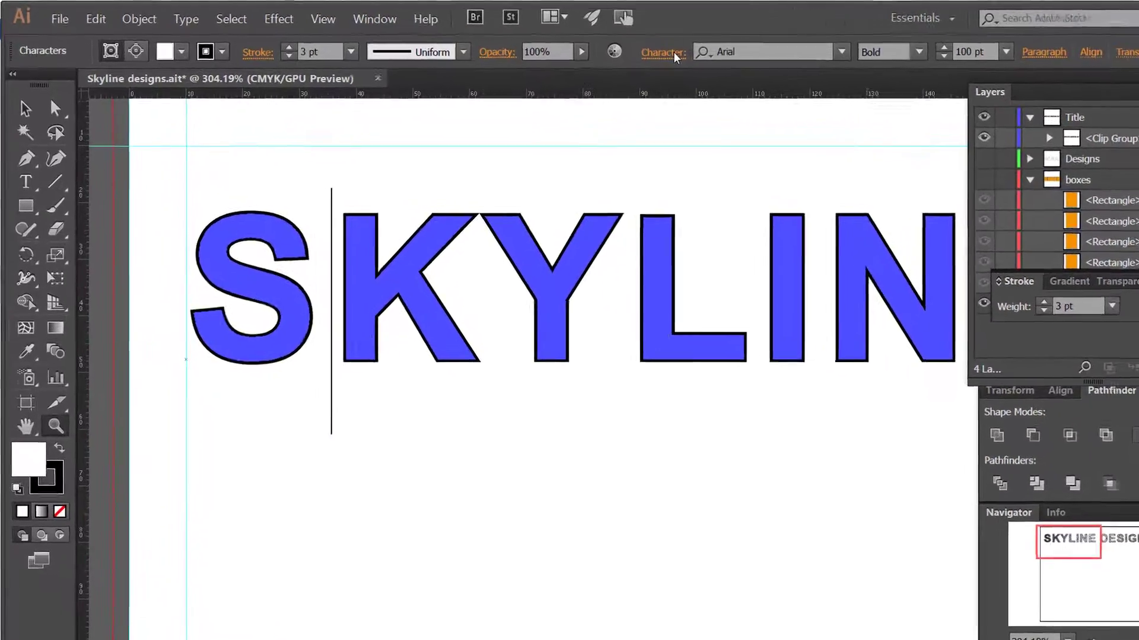
pyautogui.click(610, 50)
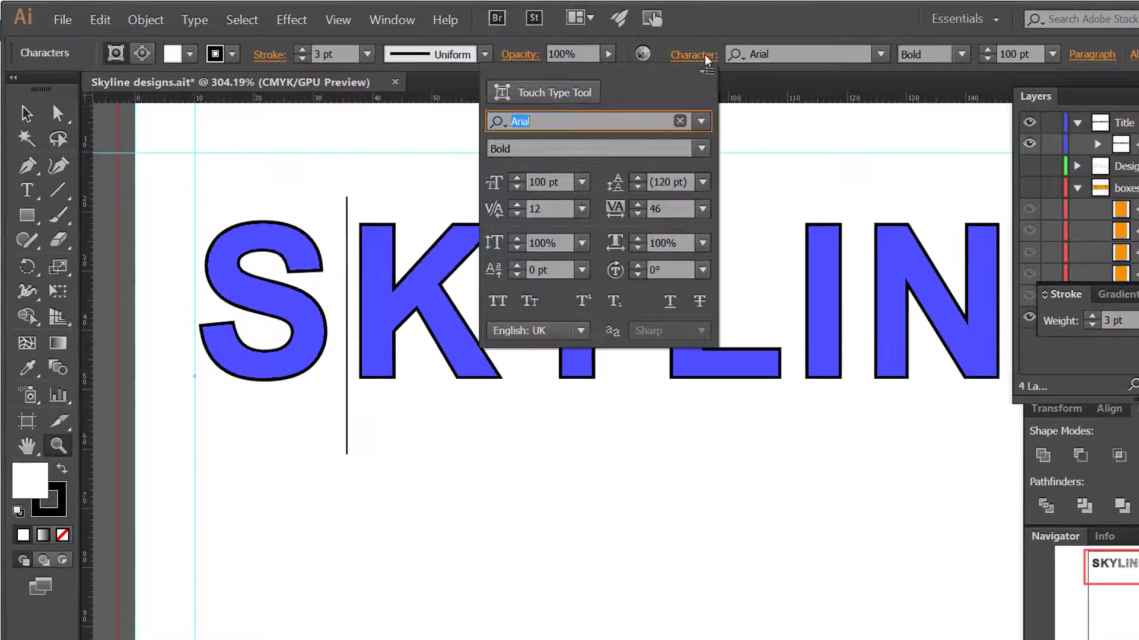
pyautogui.click(517, 214)
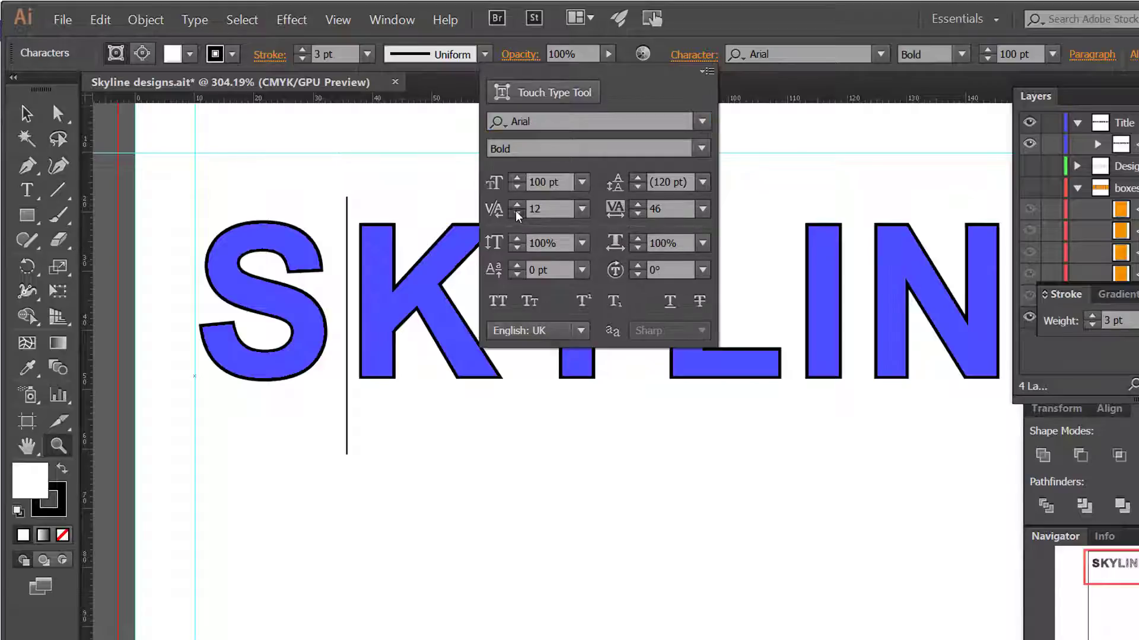
pyautogui.click(516, 215)
pyautogui.click(516, 214)
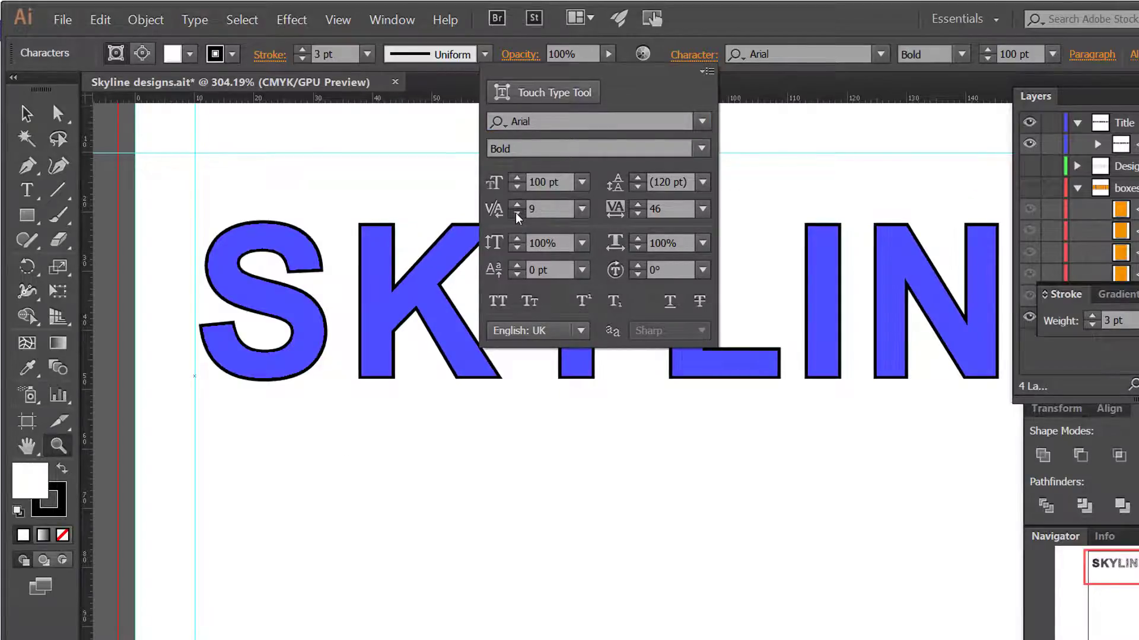
pyautogui.click(517, 214)
pyautogui.click(516, 214)
pyautogui.click(517, 214)
pyautogui.click(516, 214)
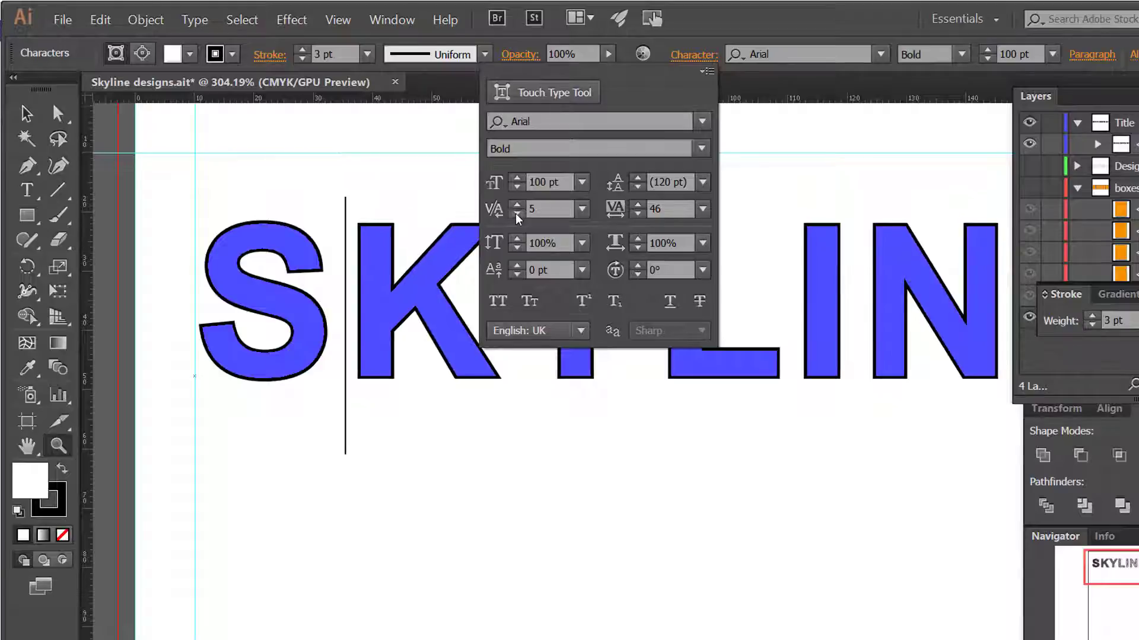
pyautogui.click(517, 214)
pyautogui.click(516, 214)
pyautogui.click(517, 214)
pyautogui.click(516, 214)
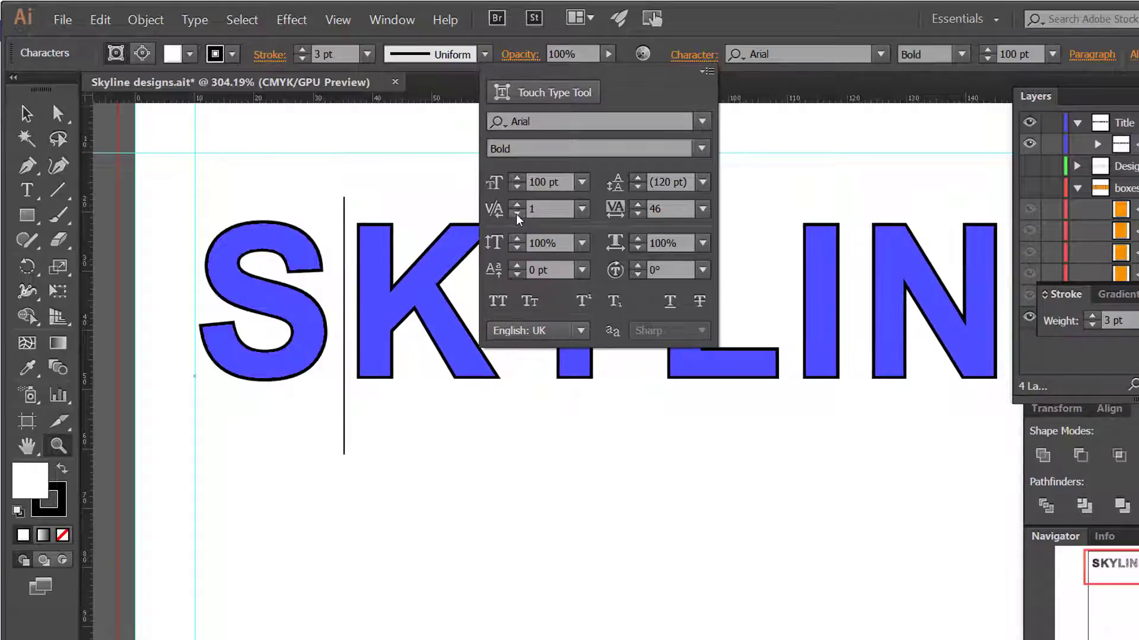
pyautogui.click(516, 214)
pyautogui.click(516, 214)
pyautogui.click(517, 214)
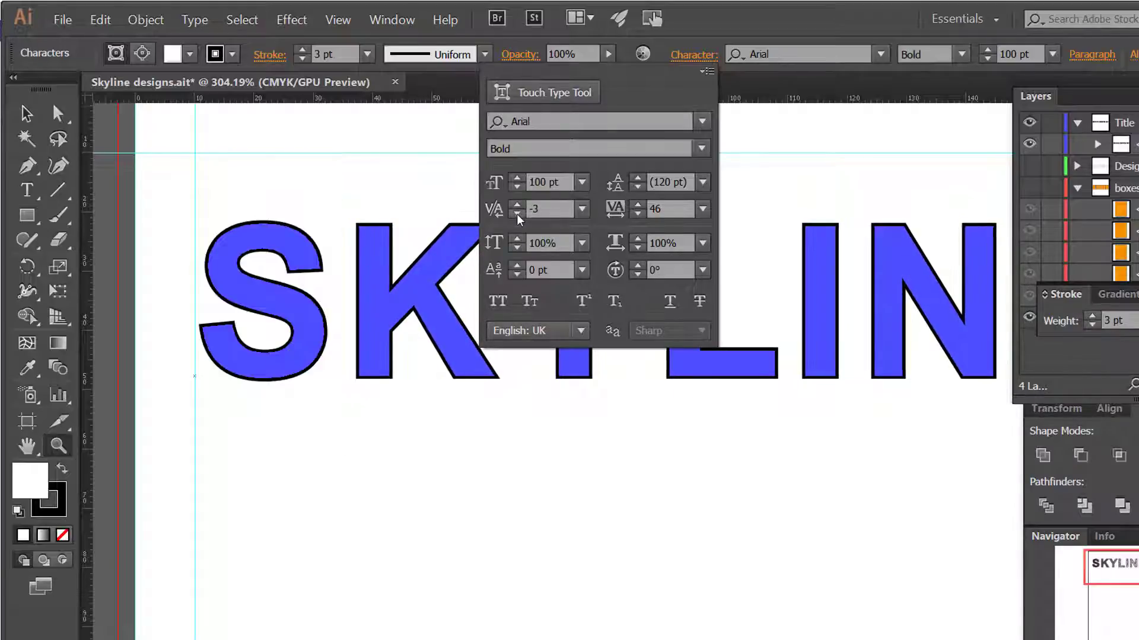
pyautogui.click(516, 214)
pyautogui.click(517, 214)
pyautogui.click(516, 214)
pyautogui.click(517, 214)
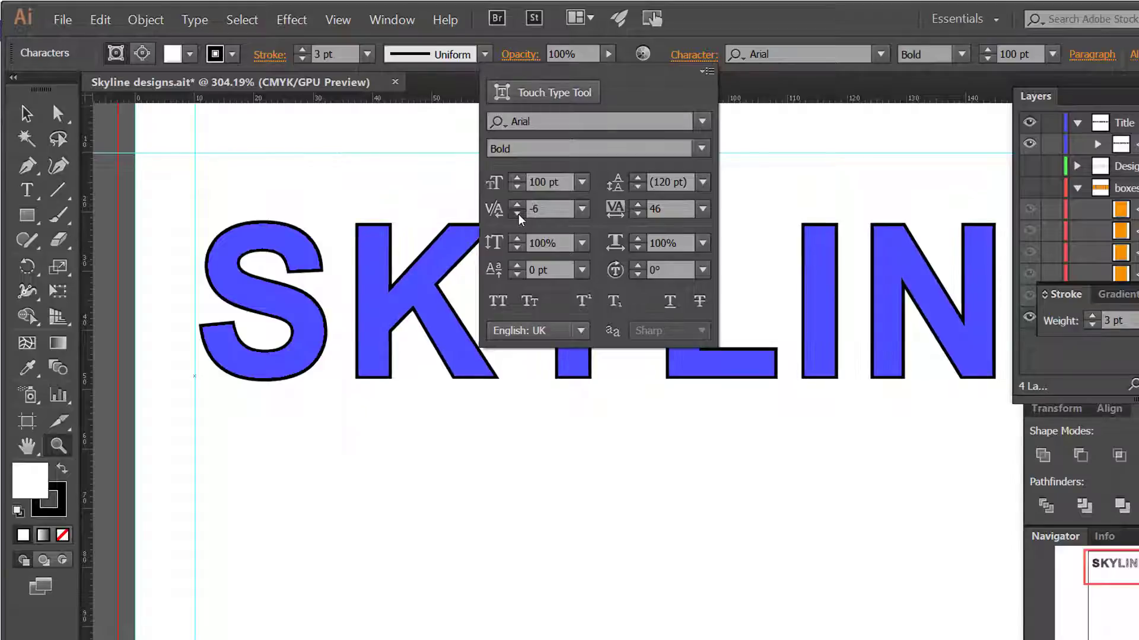
pyautogui.click(516, 214)
pyautogui.click(517, 214)
pyautogui.click(517, 215)
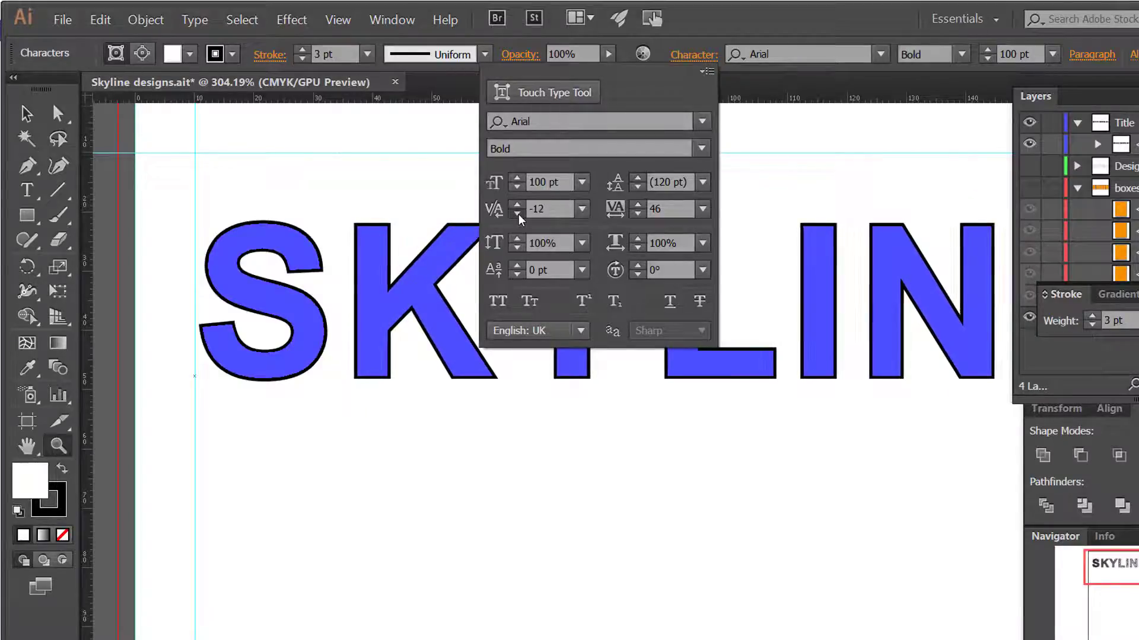
pyautogui.click(517, 214)
pyautogui.click(517, 215)
pyautogui.click(517, 214)
pyautogui.click(517, 213)
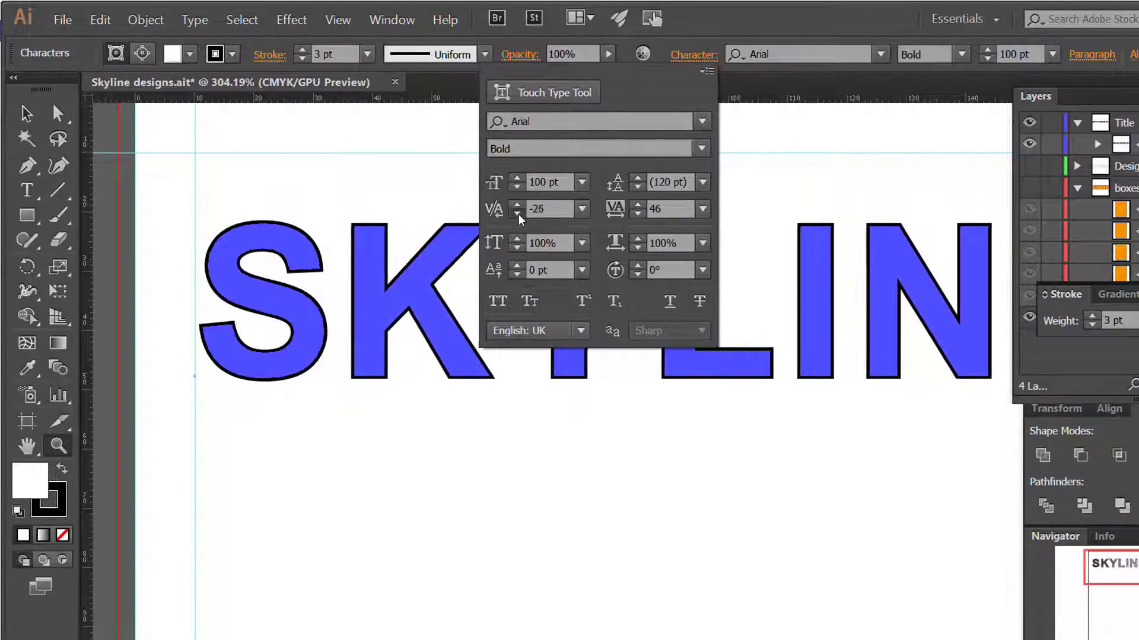
pyautogui.click(517, 213)
pyautogui.click(518, 214)
pyautogui.click(517, 213)
pyautogui.click(517, 213)
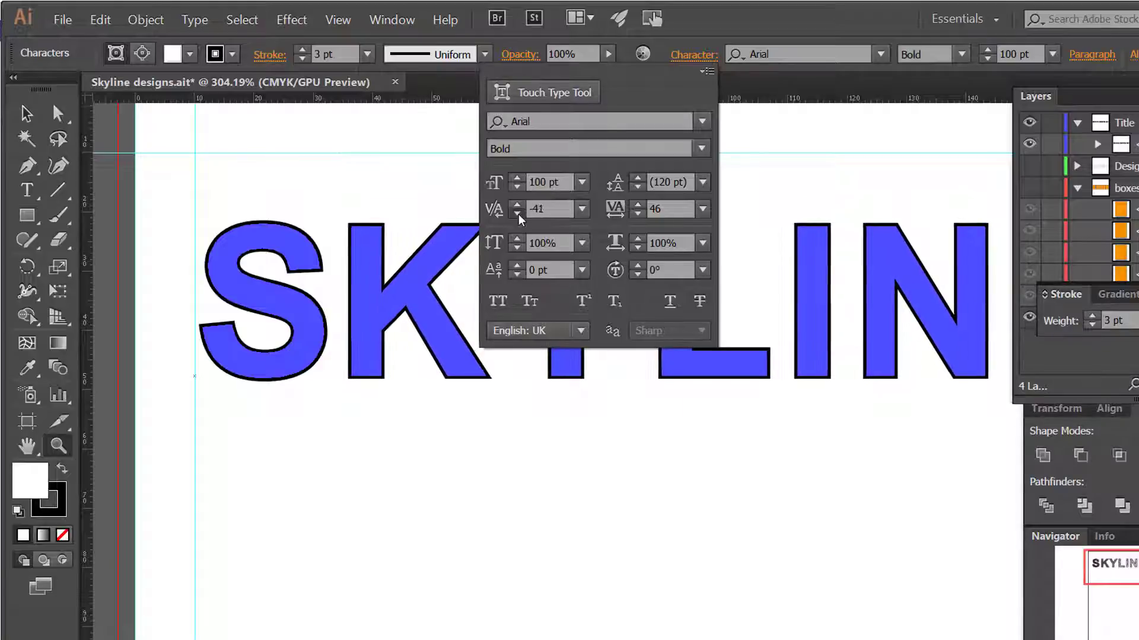
pyautogui.click(517, 213)
pyautogui.click(517, 213)
pyautogui.click(517, 214)
pyautogui.click(517, 213)
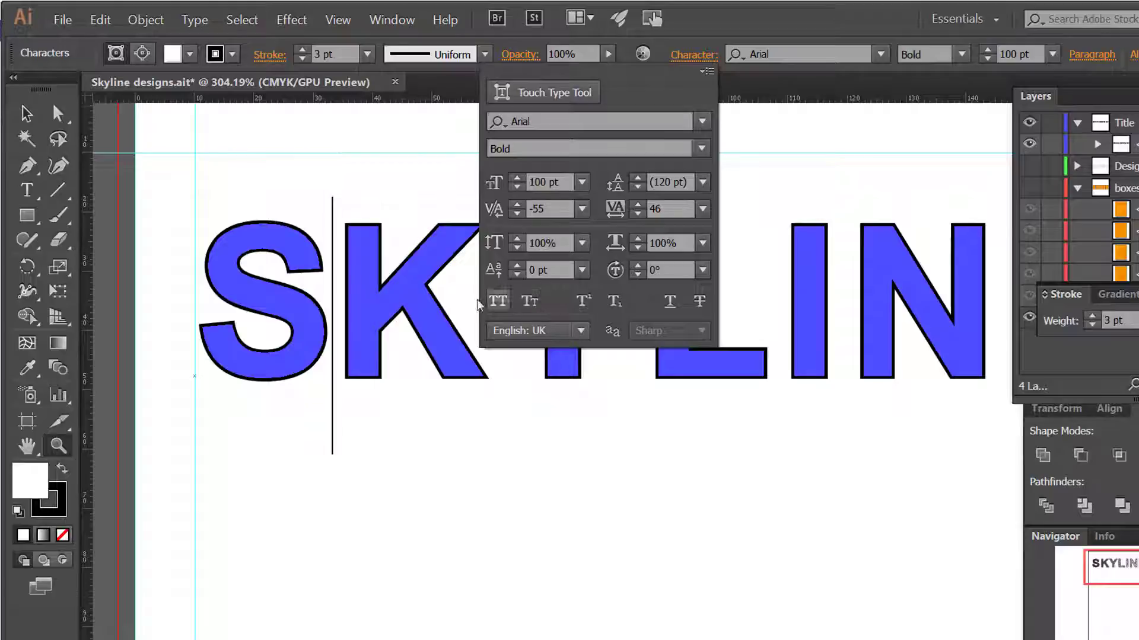
# Select only the first letter S of the title and increase its vertical scale to 104%.
pyautogui.click(27, 190)
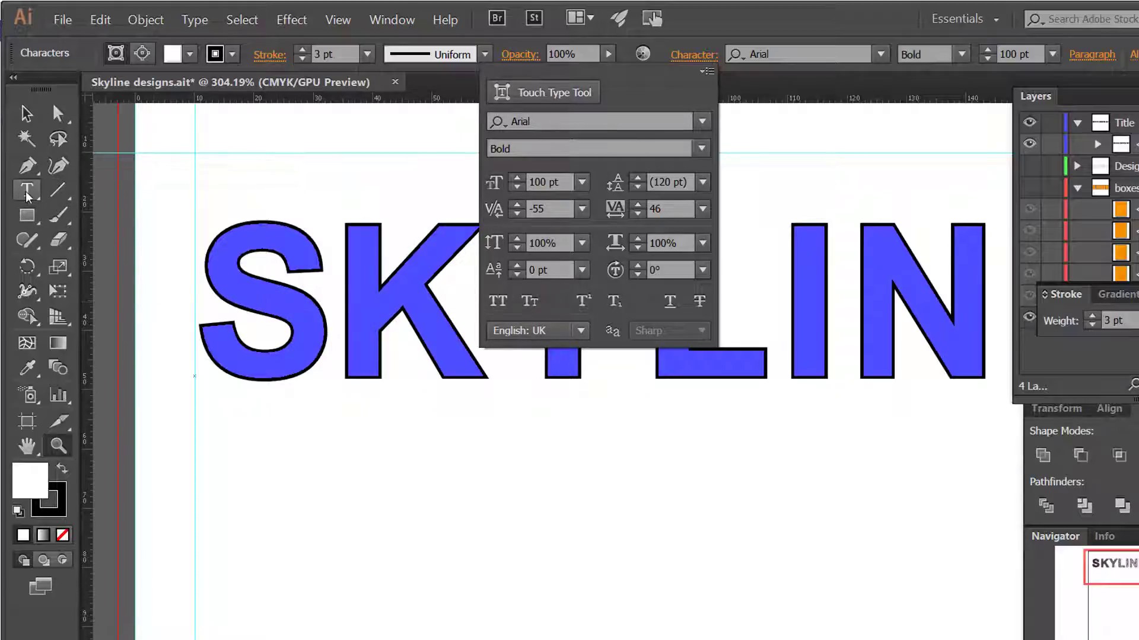
pyautogui.moveTo(204, 273); pyautogui.dragTo(311, 293)
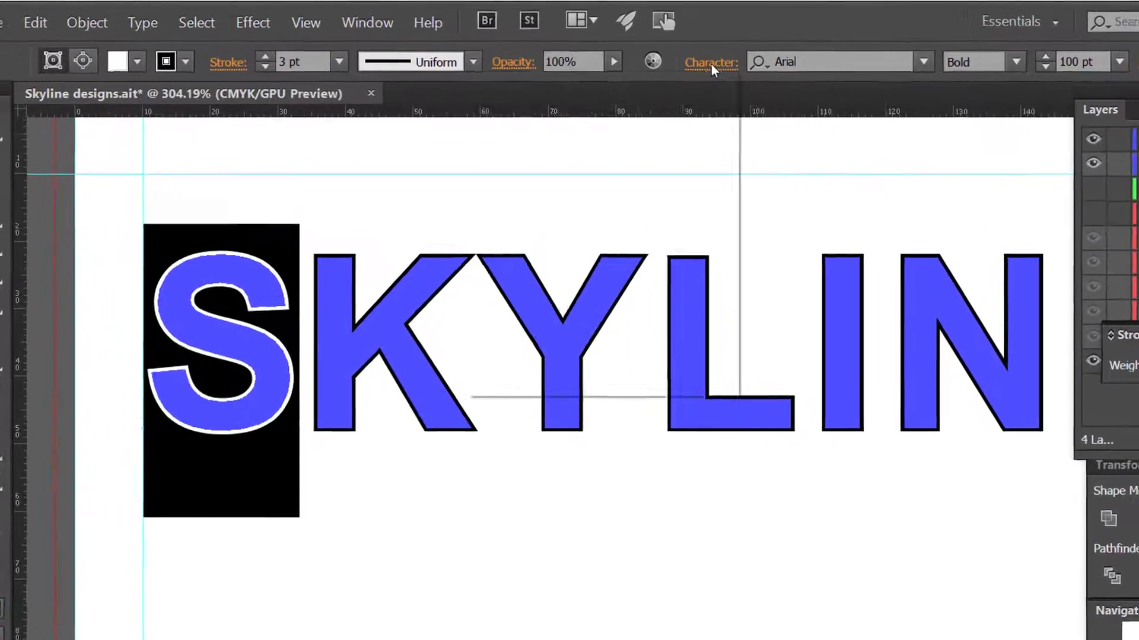
pyautogui.click(692, 56)
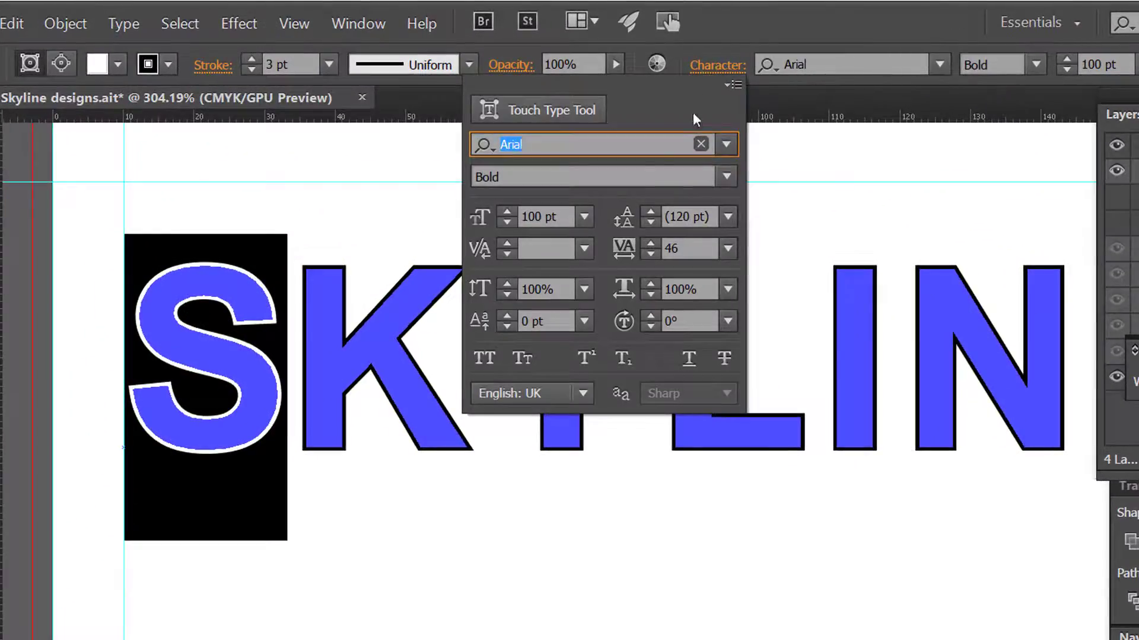
pyautogui.click(507, 285)
pyautogui.click(506, 284)
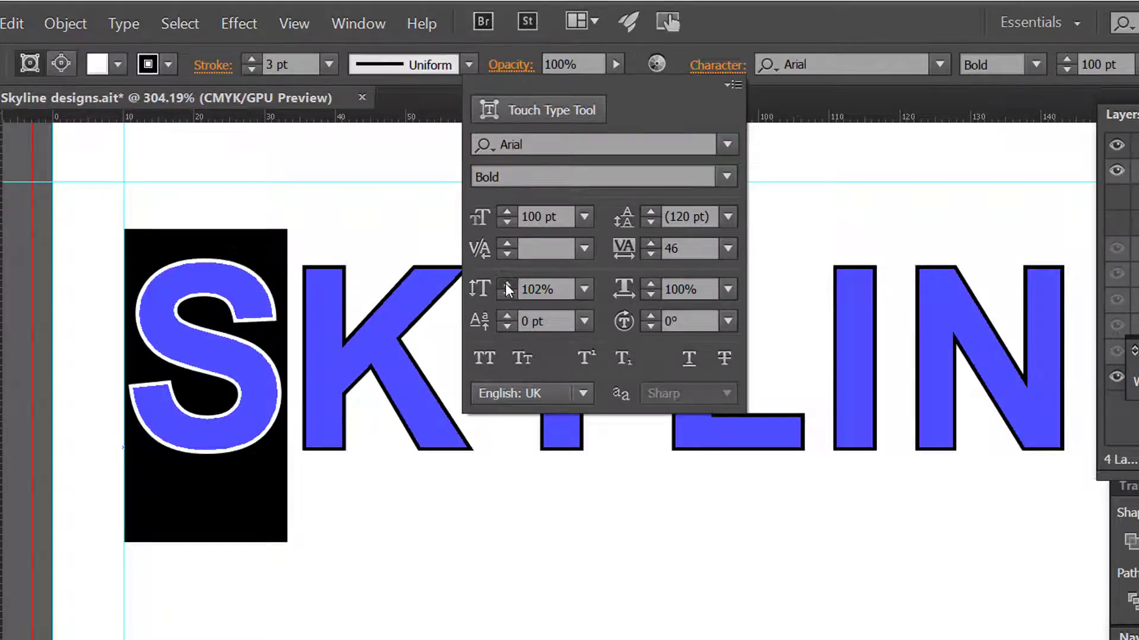
pyautogui.click(506, 285)
pyautogui.click(506, 284)
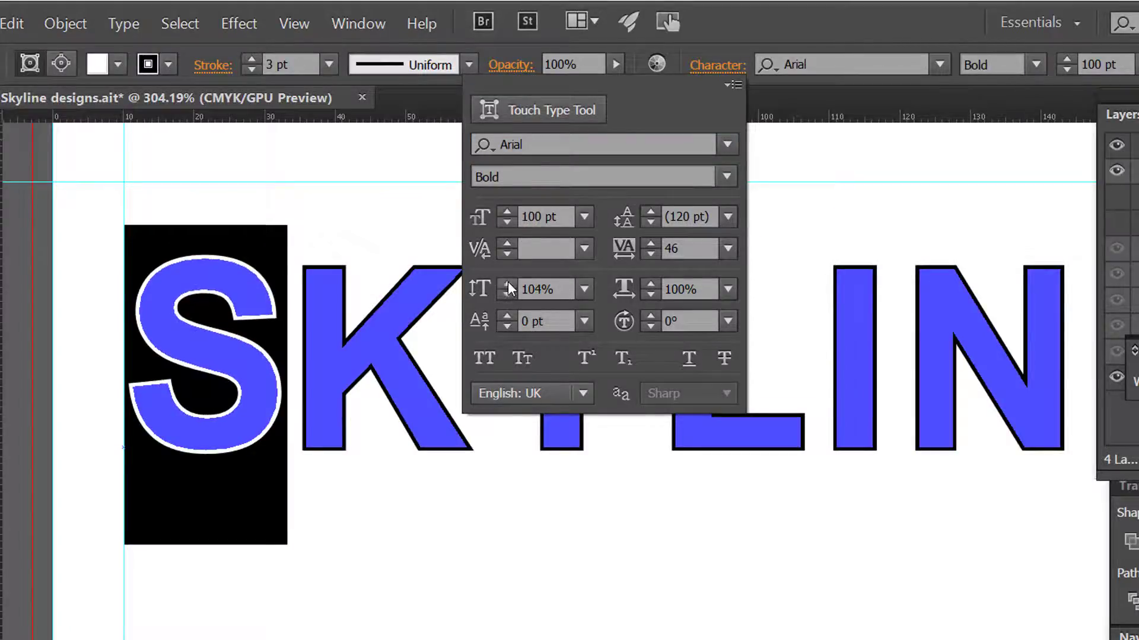
# Increase the horizontal scale of the selected letter S to 107%.
pyautogui.click(650, 283)
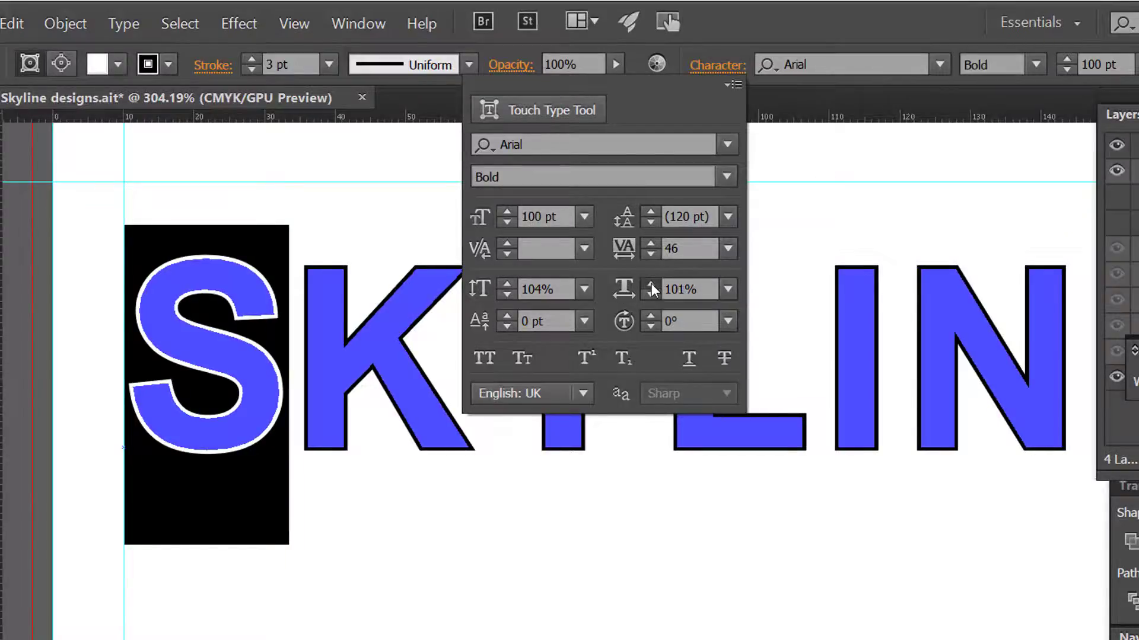
pyautogui.click(651, 284)
pyautogui.click(650, 283)
pyautogui.click(651, 284)
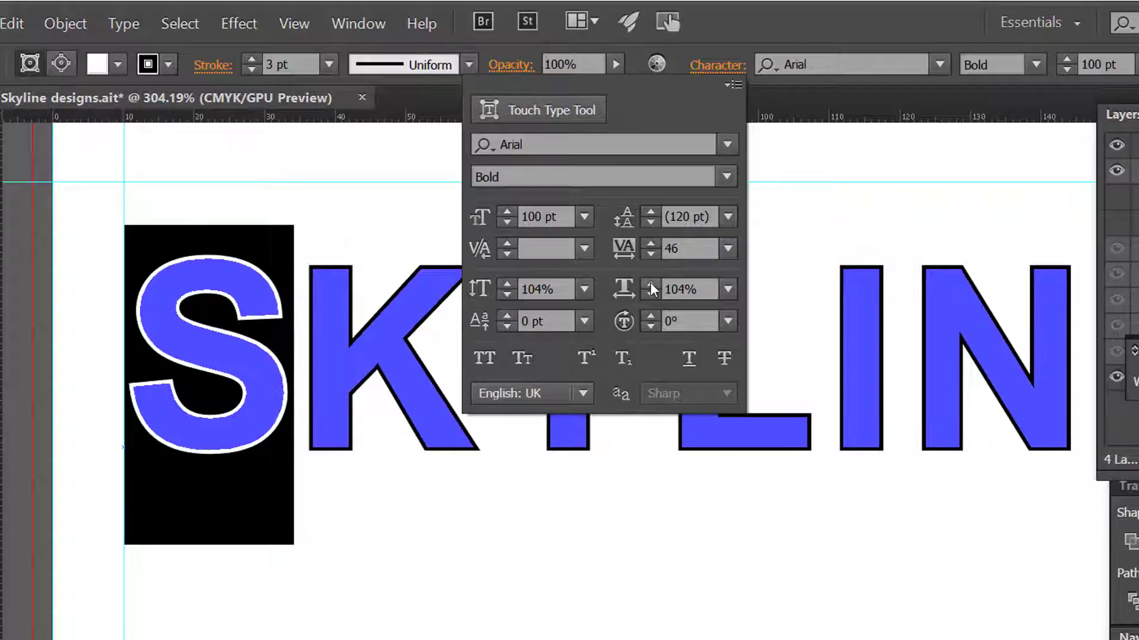
pyautogui.click(650, 283)
pyautogui.click(651, 283)
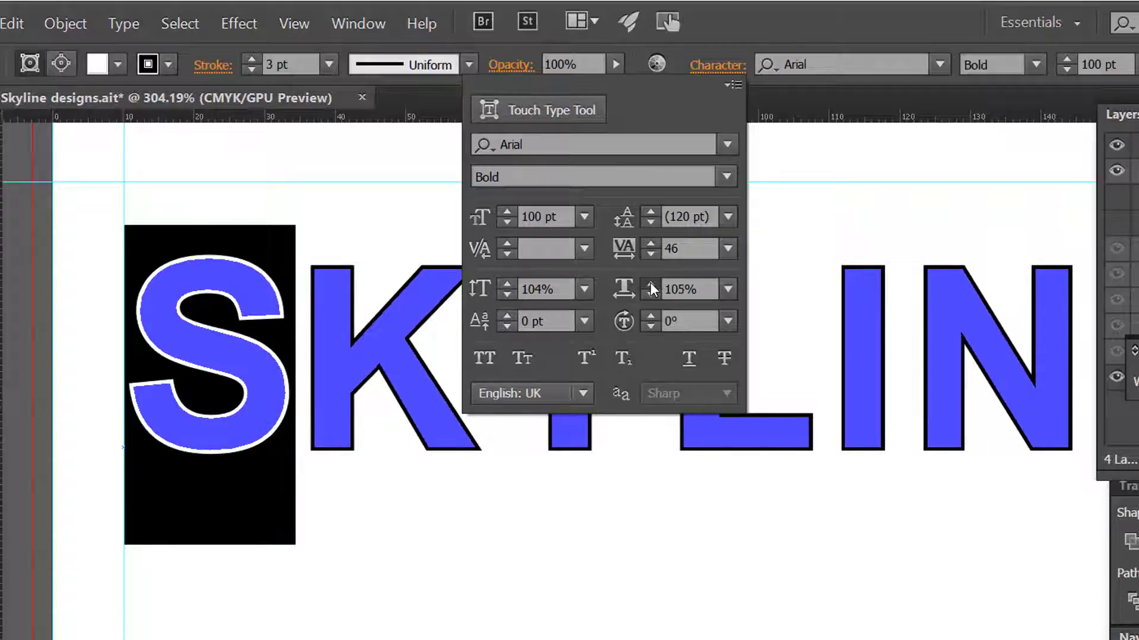
pyautogui.click(650, 284)
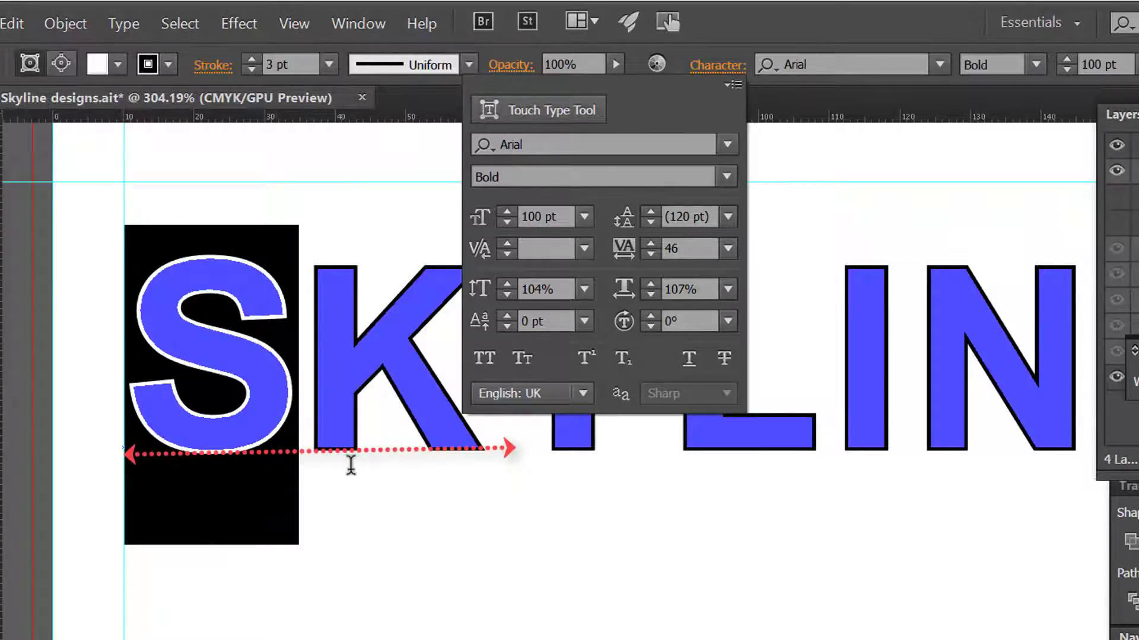
# Try raising the selected S above the baseline, and lower it to a baseline shift of -5 pt.
pyautogui.click(507, 315)
pyautogui.click(507, 315)
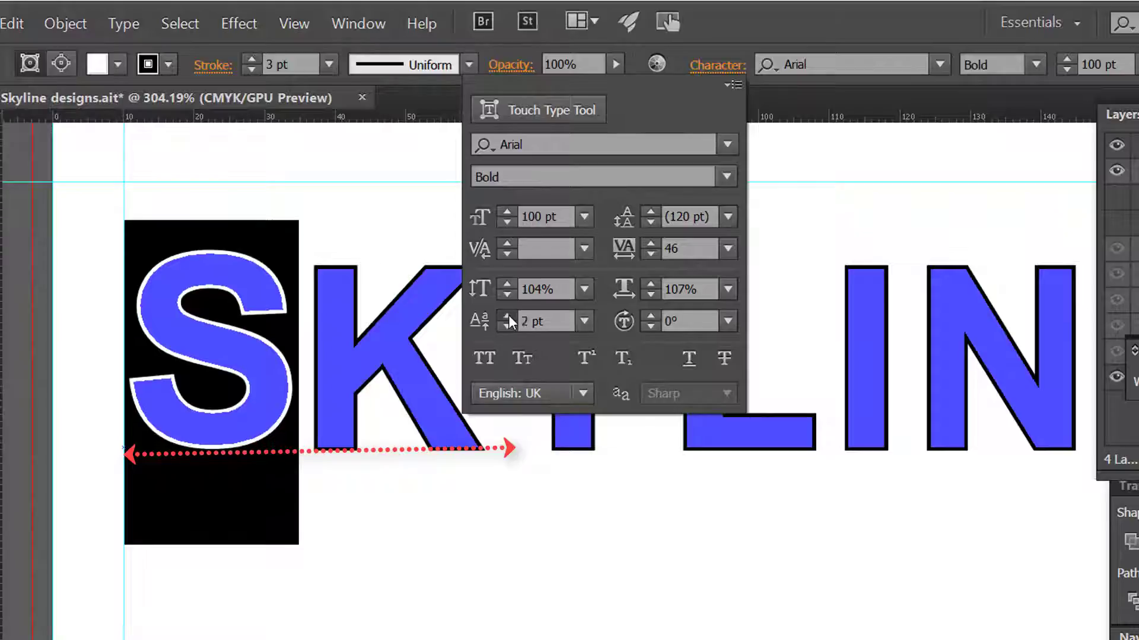
pyautogui.click(508, 314)
pyautogui.click(507, 314)
pyautogui.click(507, 326)
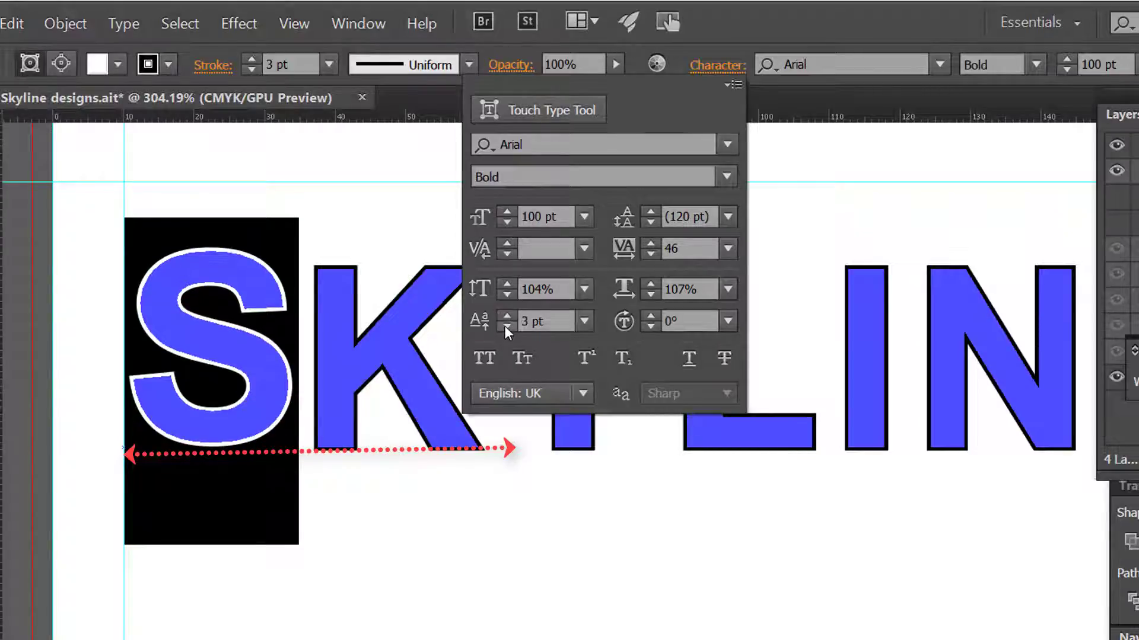
pyautogui.click(505, 325)
pyautogui.click(505, 325)
pyautogui.click(504, 325)
pyautogui.click(503, 327)
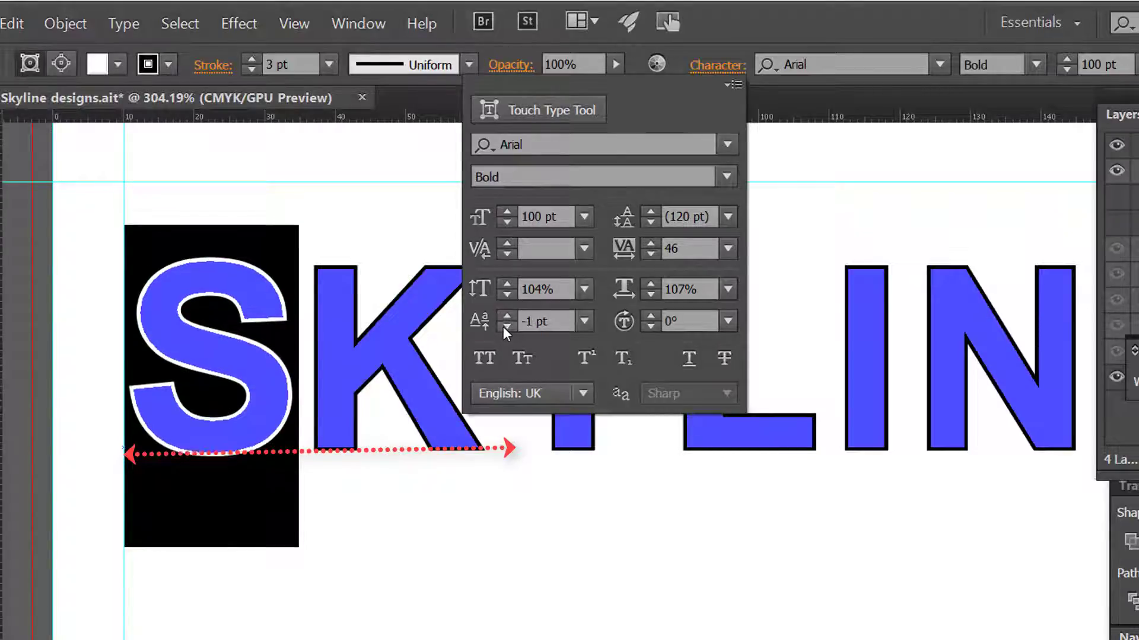
pyautogui.click(502, 326)
pyautogui.click(500, 326)
pyautogui.click(501, 325)
pyautogui.click(500, 326)
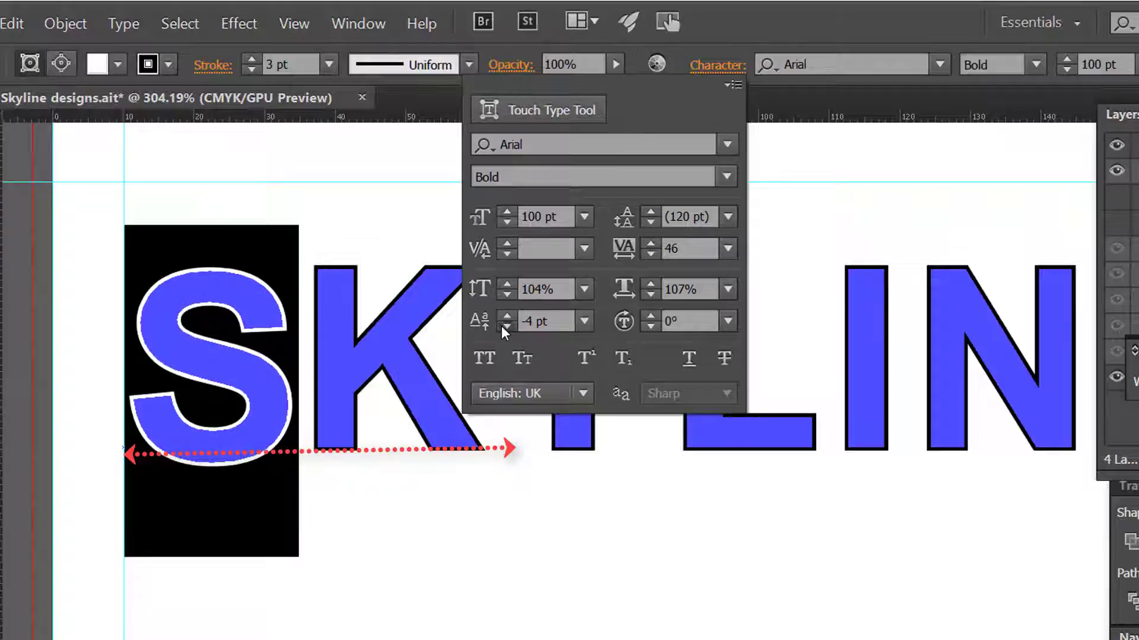
# Set the character rotation of the selected letter S to 4° and deselect the letter.
pyautogui.click(650, 315)
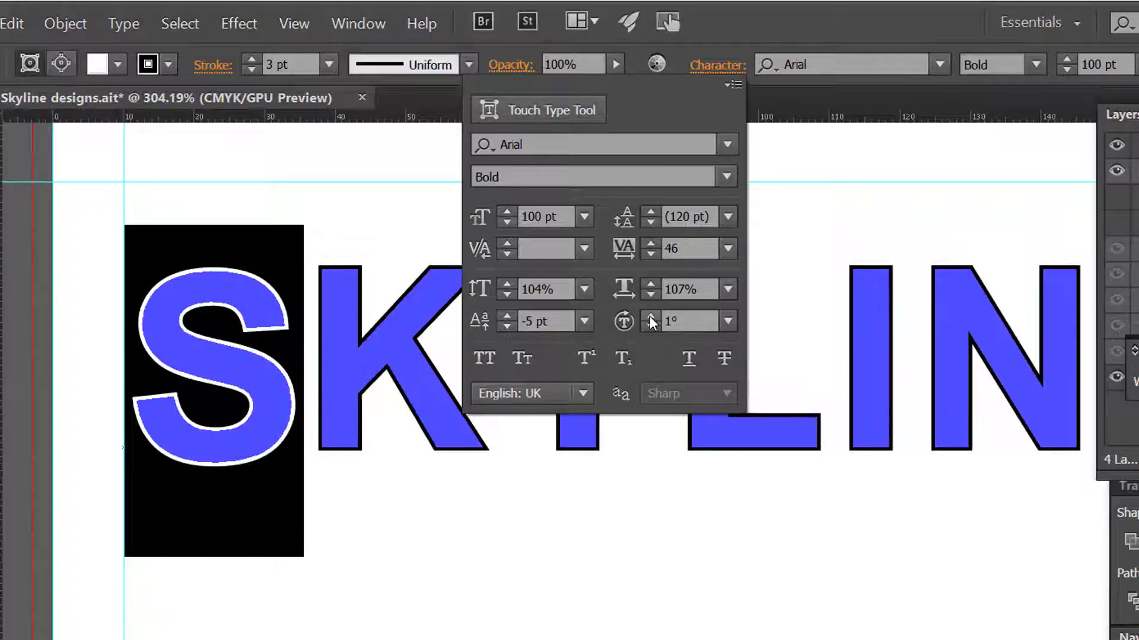
pyautogui.click(650, 315)
pyautogui.click(650, 318)
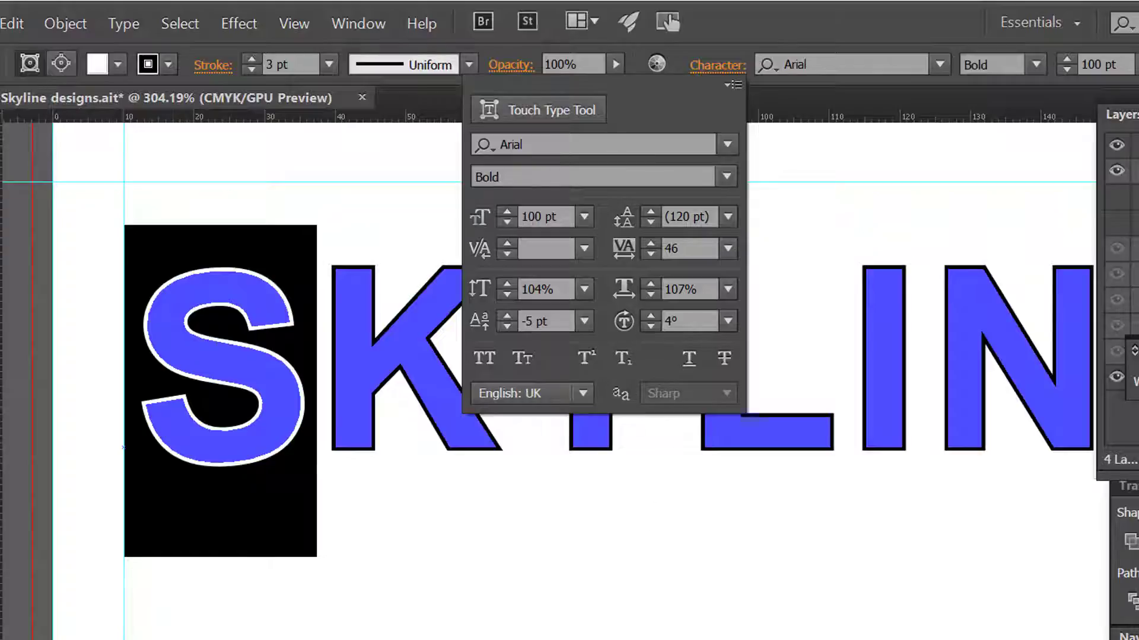
pyautogui.click(165, 331)
pyautogui.click(496, 558)
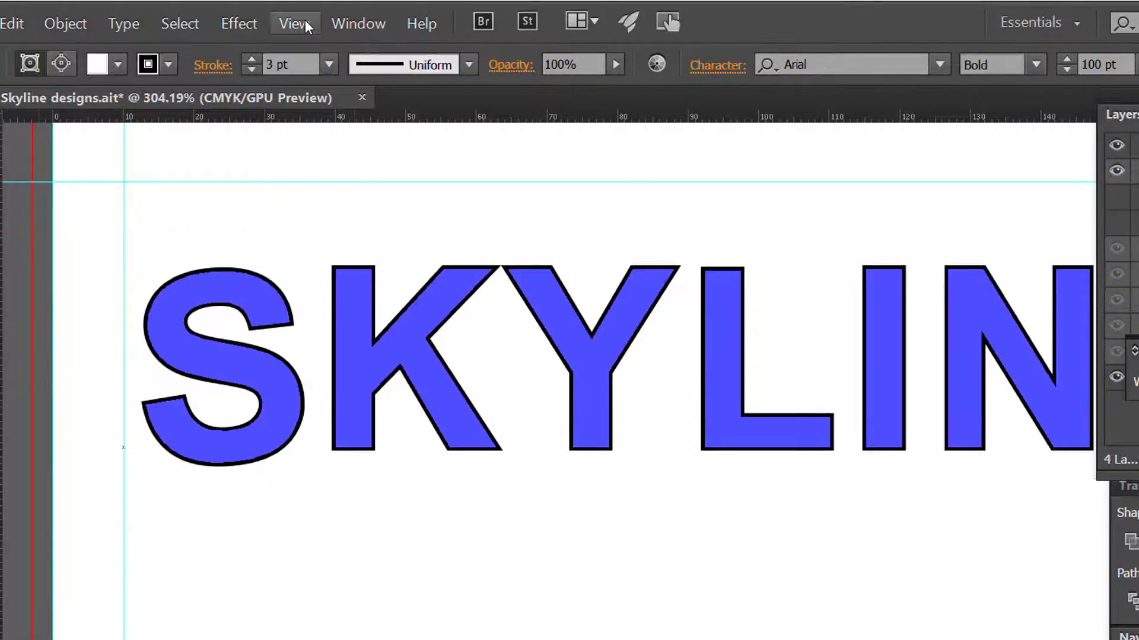
# Fit the artboard in the window and examine the adjusted S within the textured title.
pyautogui.click(305, 21)
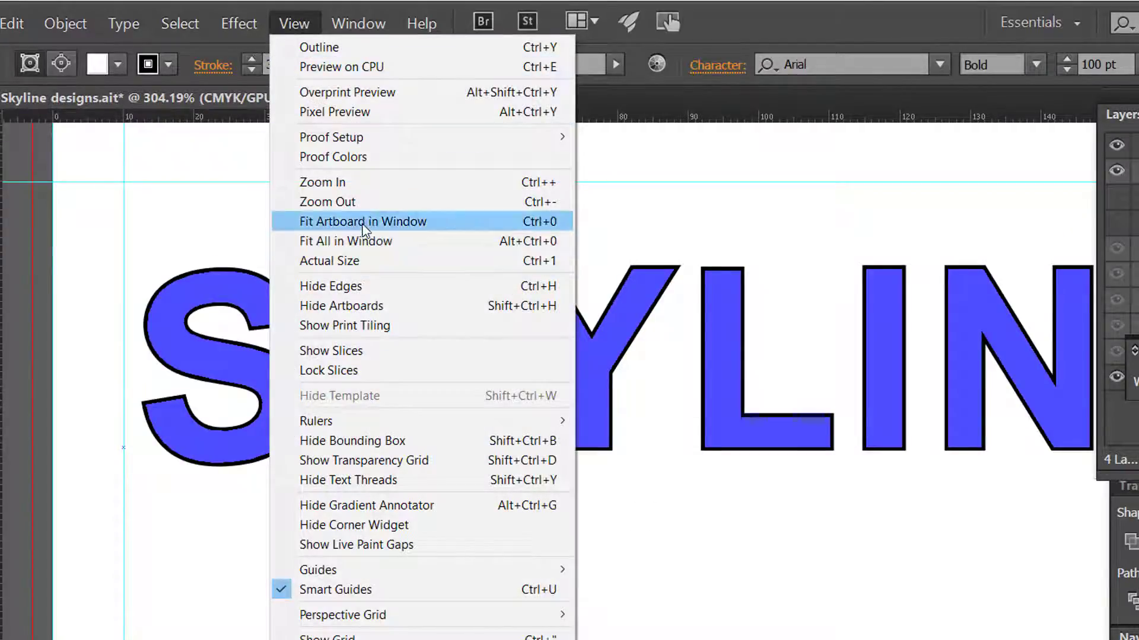
pyautogui.click(363, 222)
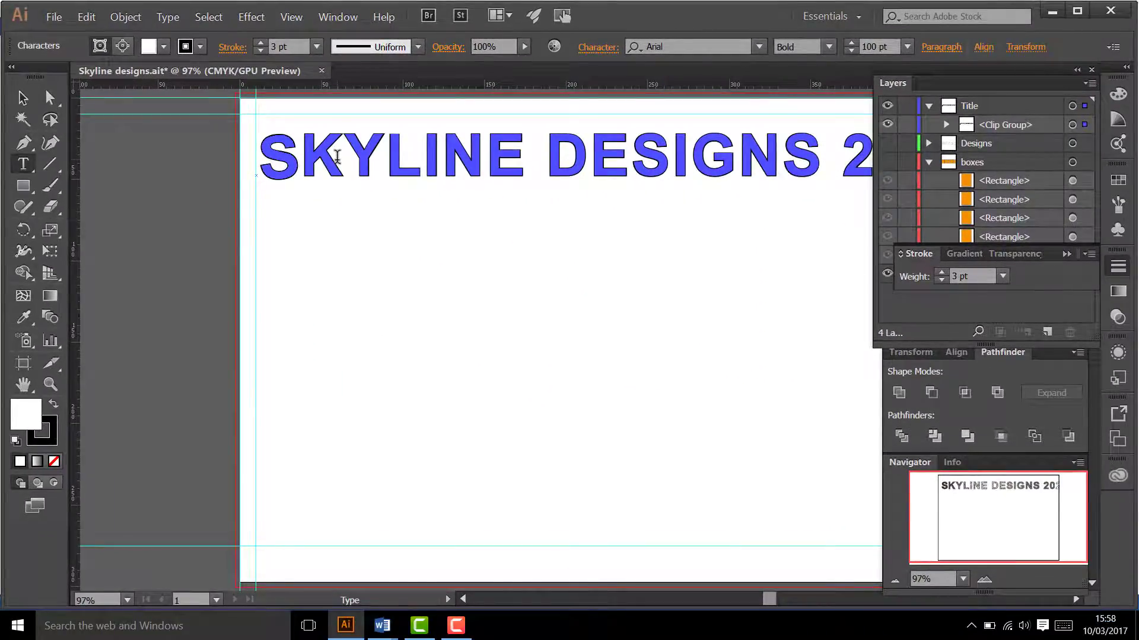
pyautogui.click(337, 156)
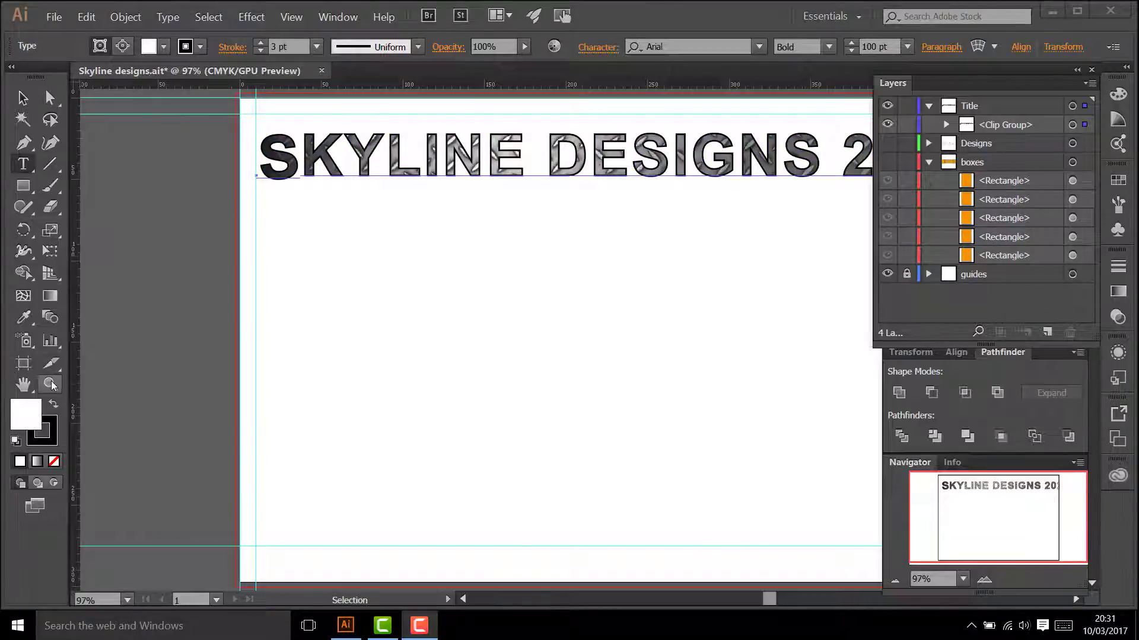
pyautogui.click(50, 384)
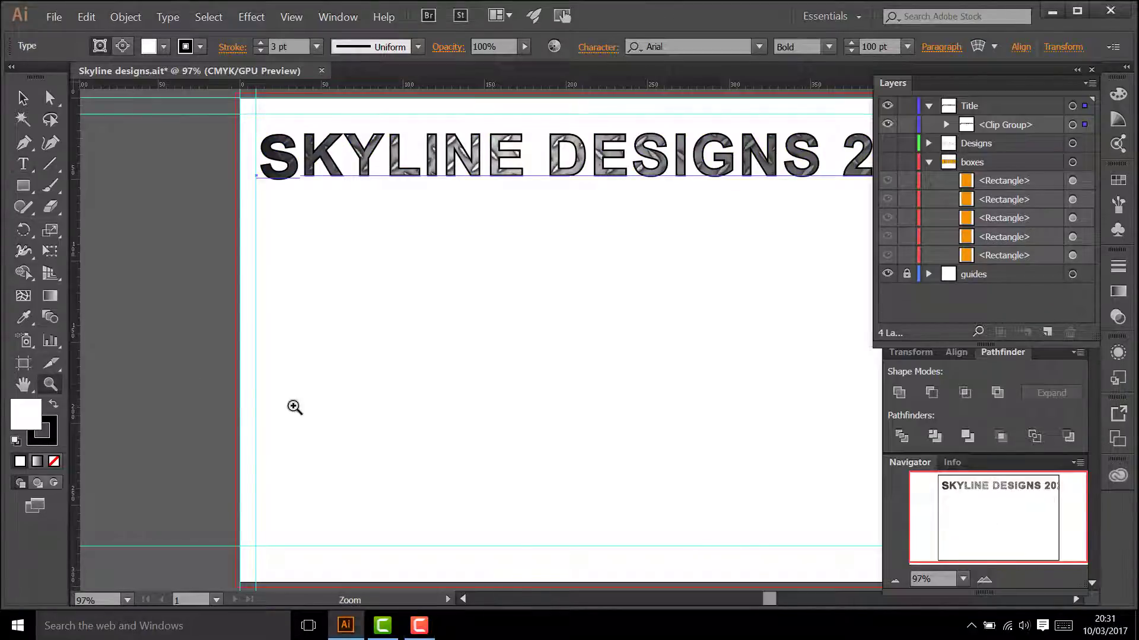
# Scale the textured title down to about 89.88 pt so it fits between the artboard's side margin guides, and deselect it.
pyautogui.keyDown('alt'); pyautogui.click(330, 403); pyautogui.keyUp('alt')
pyautogui.moveTo(652, 309); pyautogui.dragTo(431, 331)
pyautogui.click(22, 98)
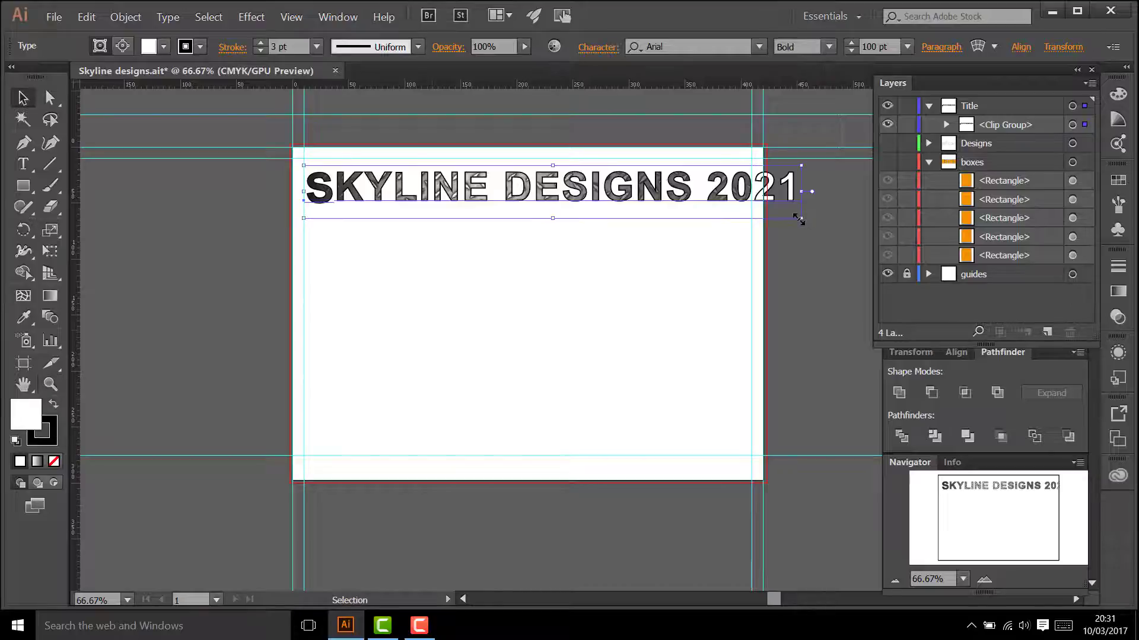
pyautogui.moveTo(799, 219); pyautogui.dragTo(773, 213)
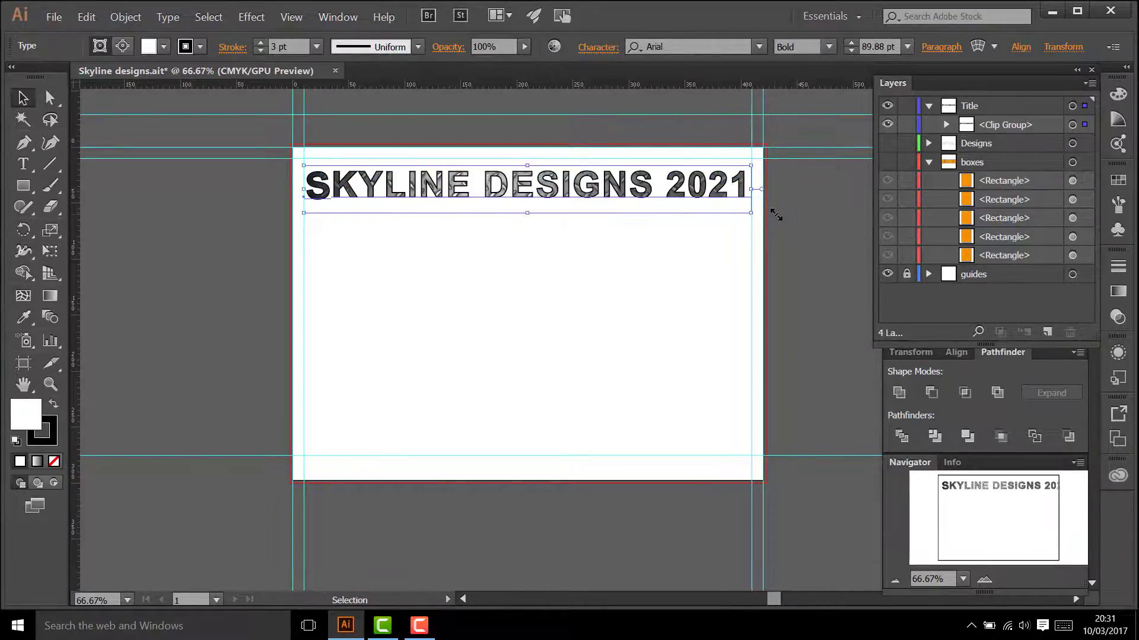
pyautogui.click(563, 304)
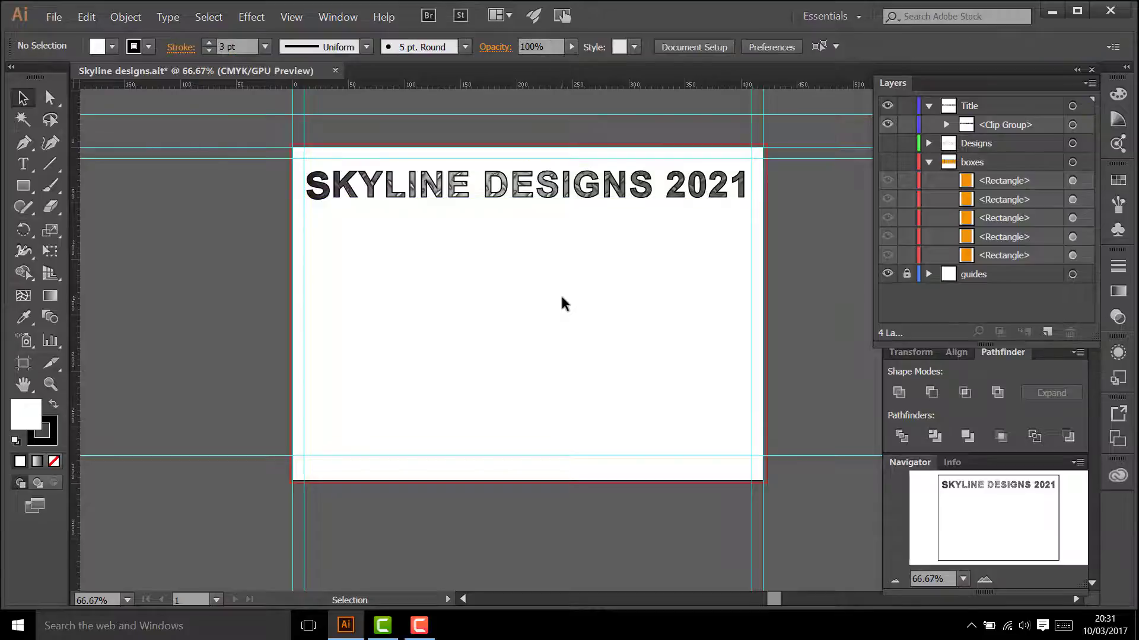
# Add a black "SKYLINE DESIGNS 2021" line in a bold serif font below the textured title, and start another text line beneath it.
pyautogui.click(28, 170)
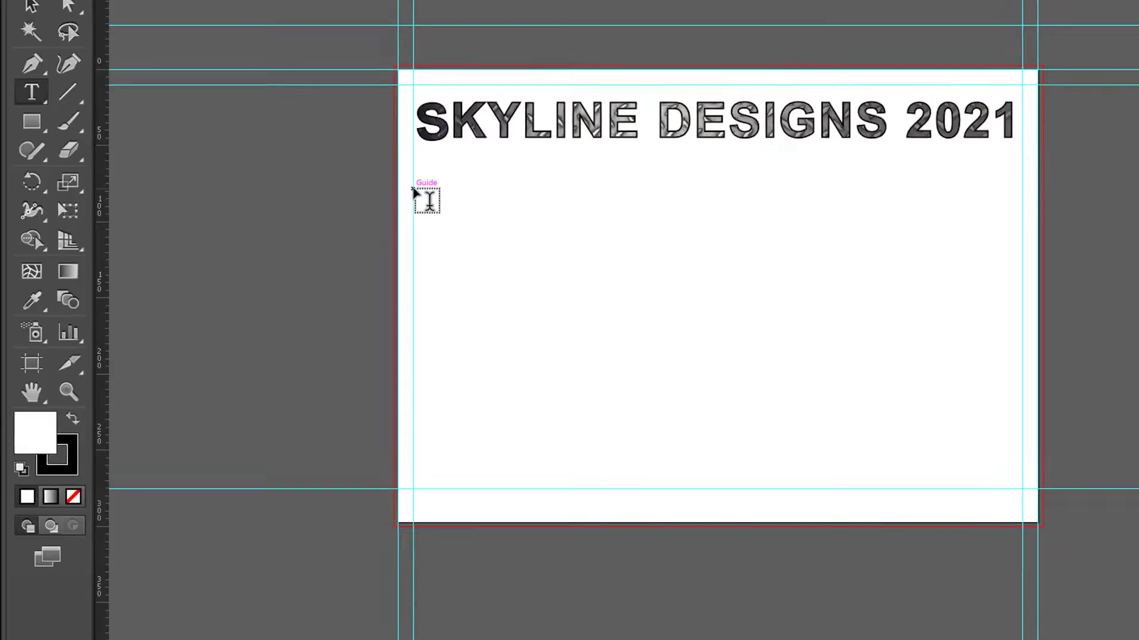
pyautogui.click(314, 244)
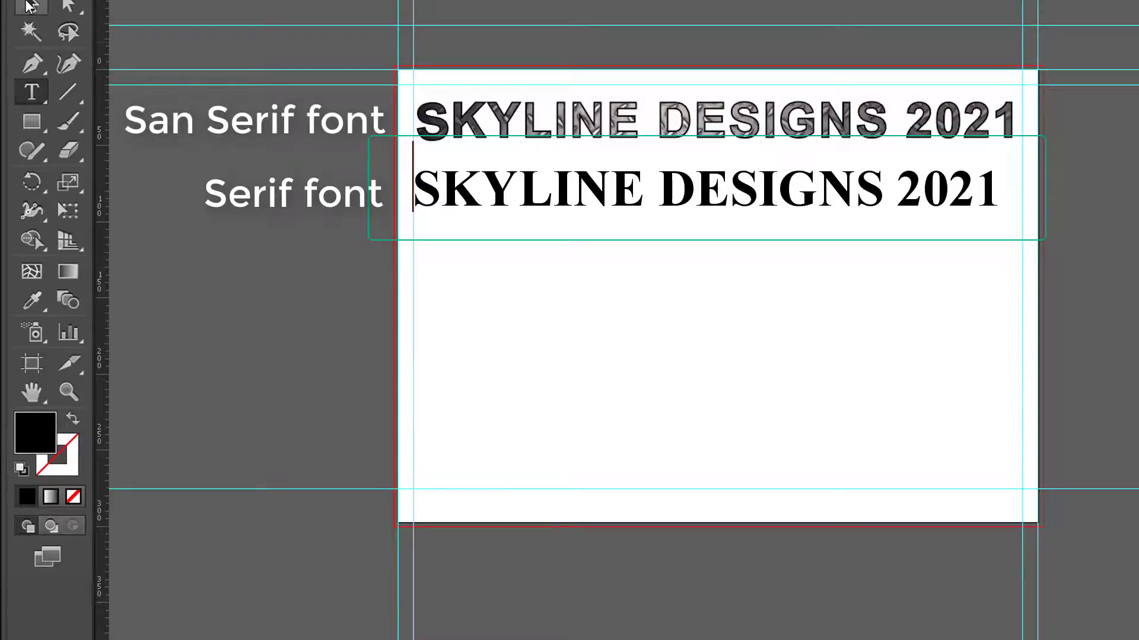
pyautogui.click(414, 260)
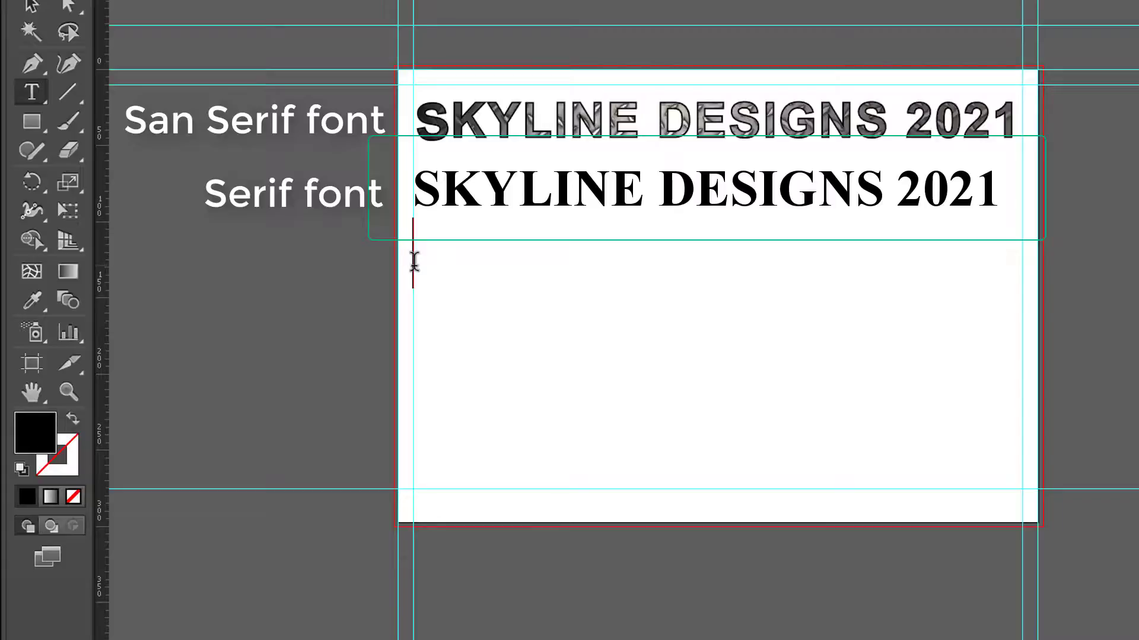